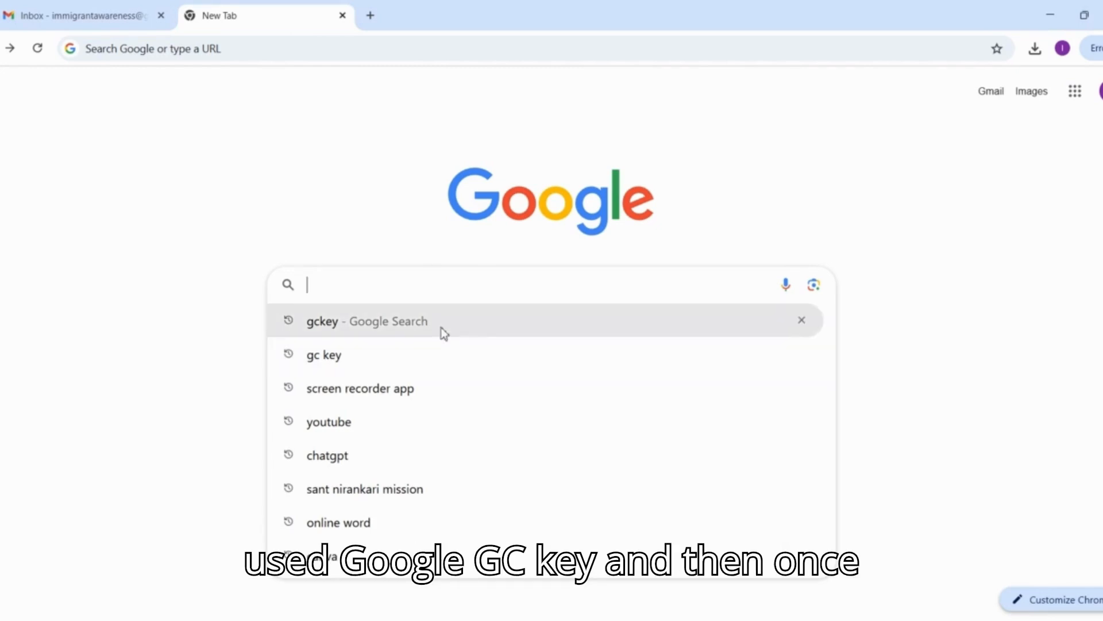
Search Google for "gc key" and open the Canada.ca result for signing in to the IRCC secure account.
type("gc")
key("Return")
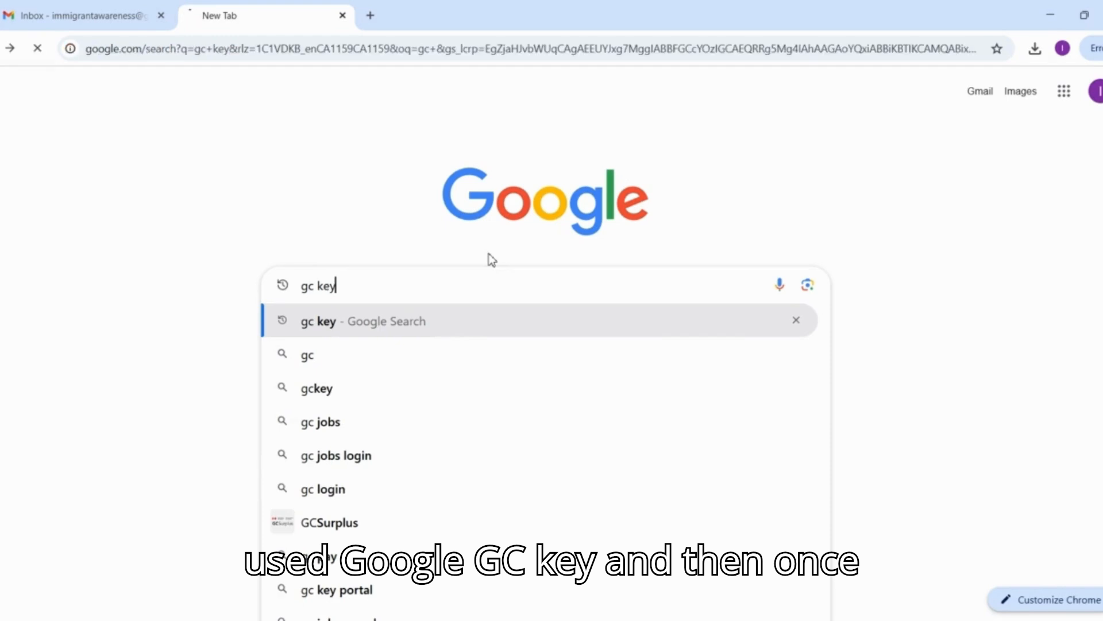
left_click_drag(402, 292, 154, 299)
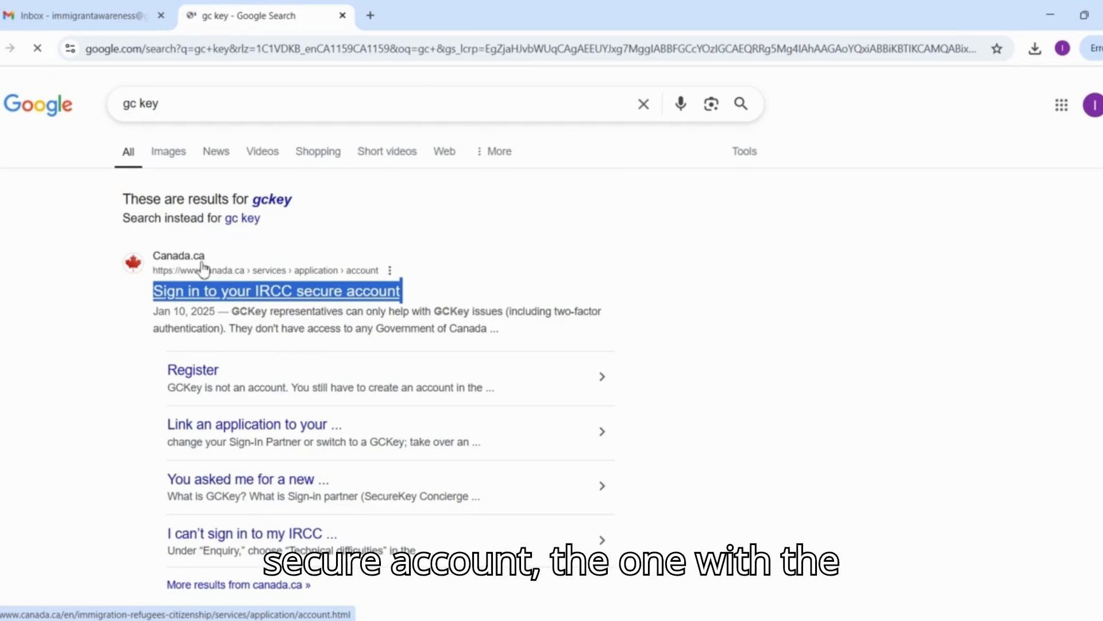
Expand "Apply for these applications" on the IRCC secure account page and review the listed application types.
scroll(200, 289, "down", 3)
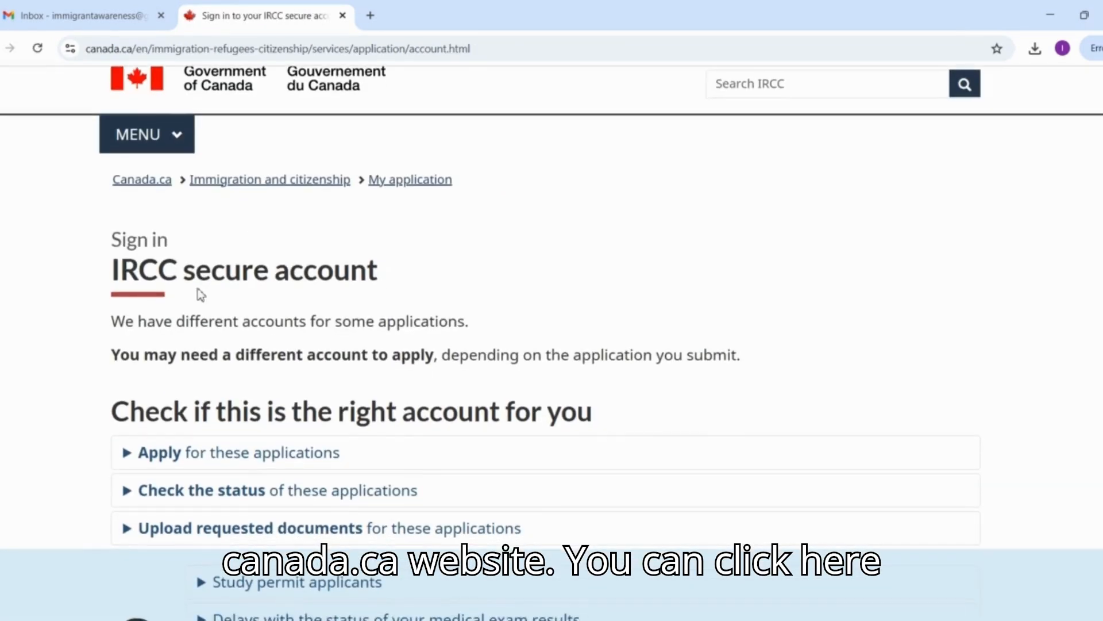
scroll(199, 287, "down", 2)
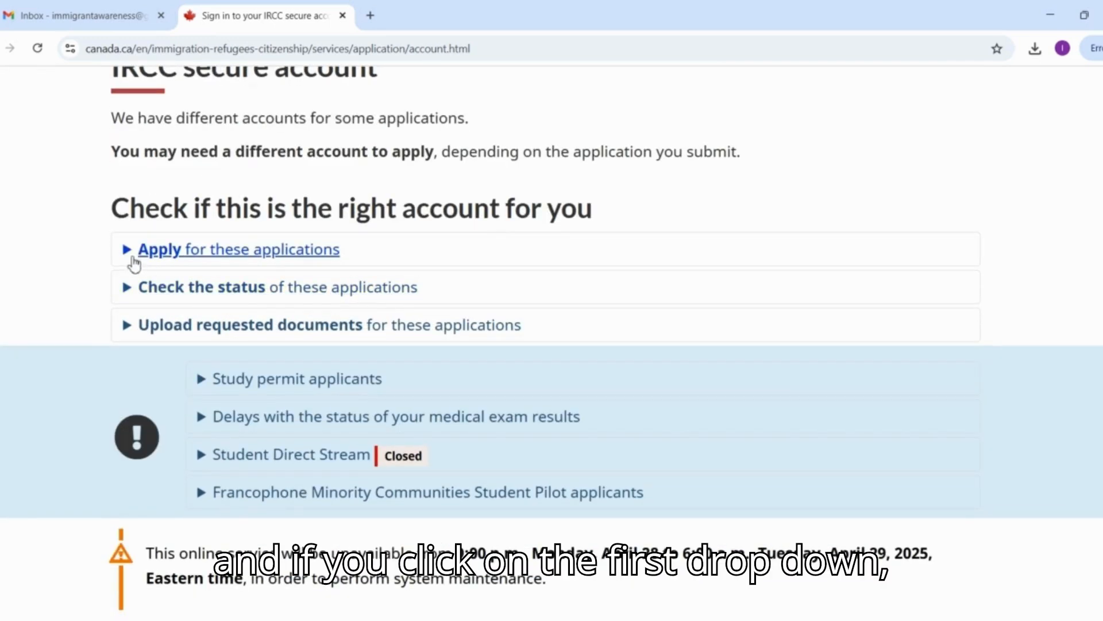
left_click(184, 253)
left_click_drag(161, 285, 545, 509)
scroll(554, 512, "down", 3)
scroll(553, 511, "down", 3)
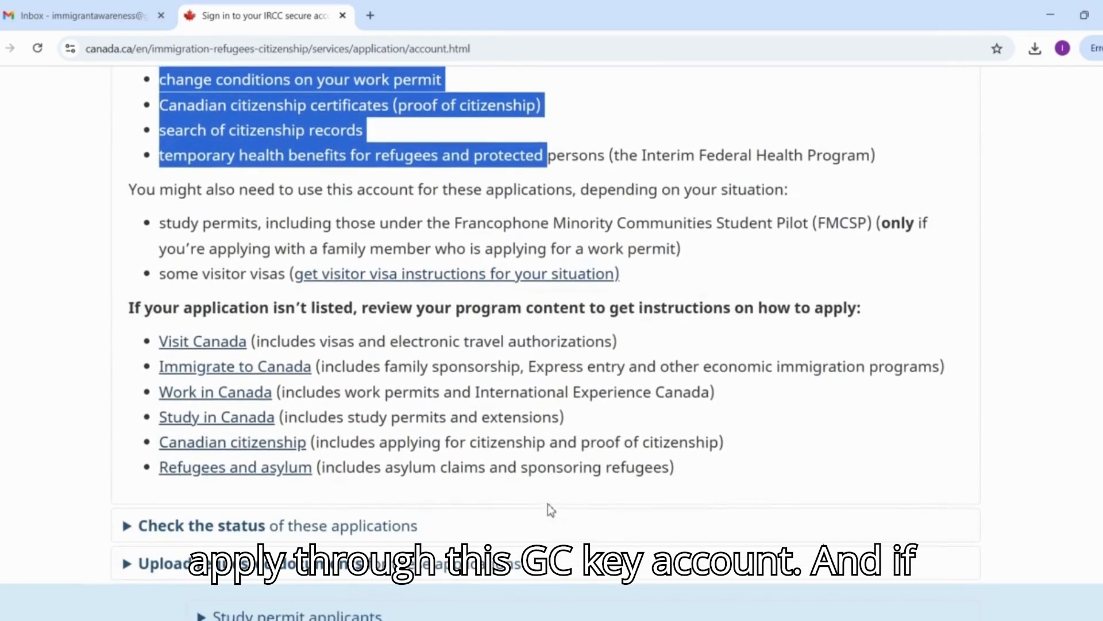
Expand "Check the status of these applications" and review the applications that can be tracked in this account.
scroll(547, 509, "down", 2)
left_click(299, 396)
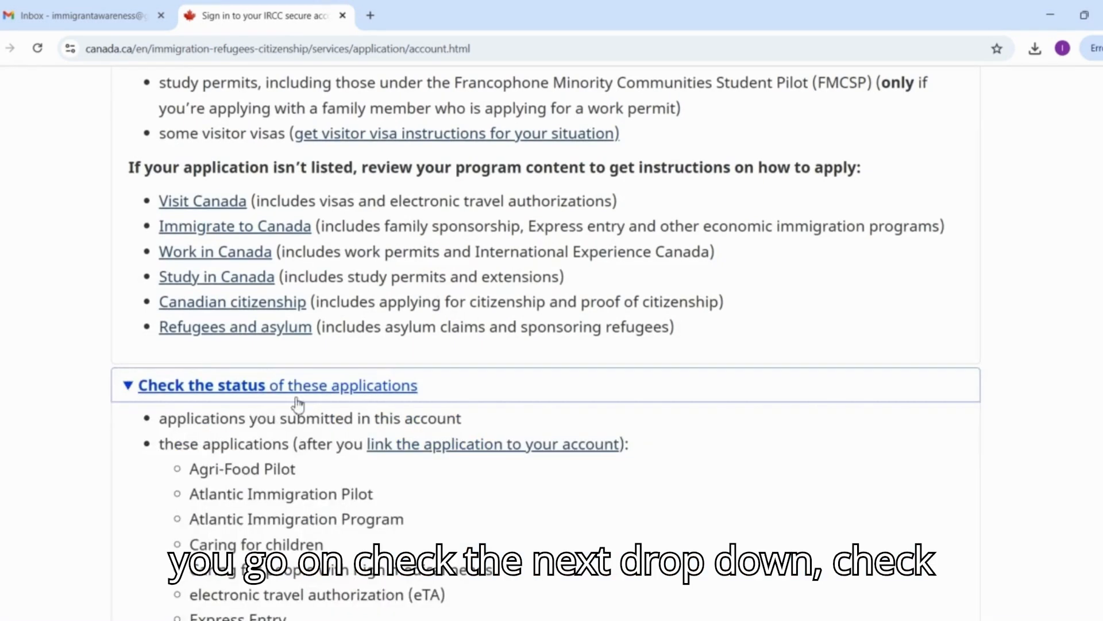
left_click_drag(190, 443, 375, 595)
scroll(376, 590, "down", 3)
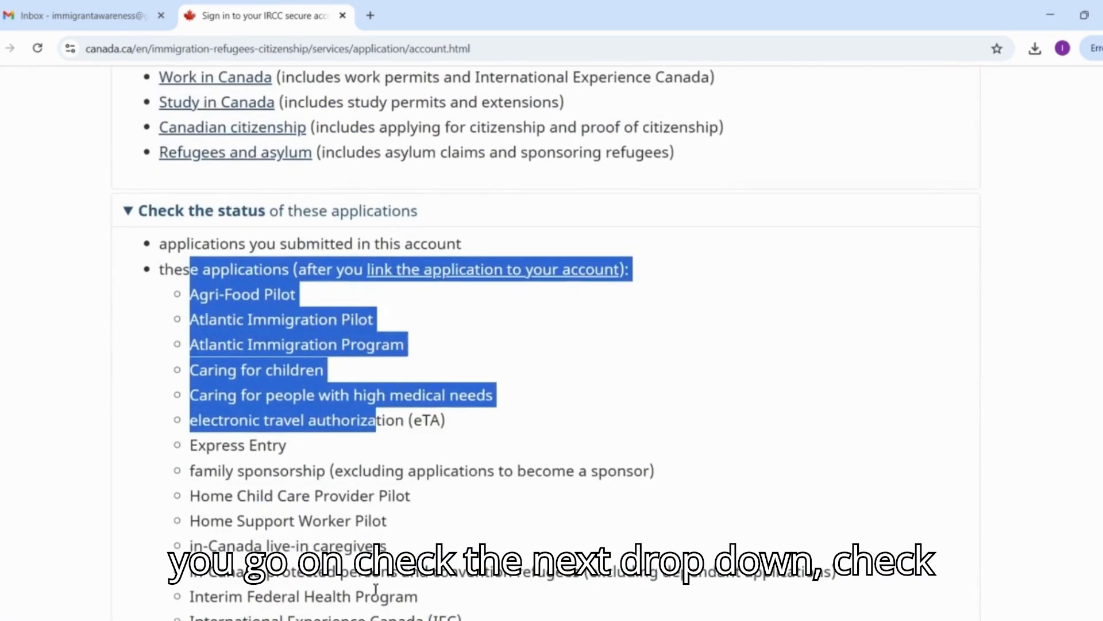
scroll(375, 589, "down", 10)
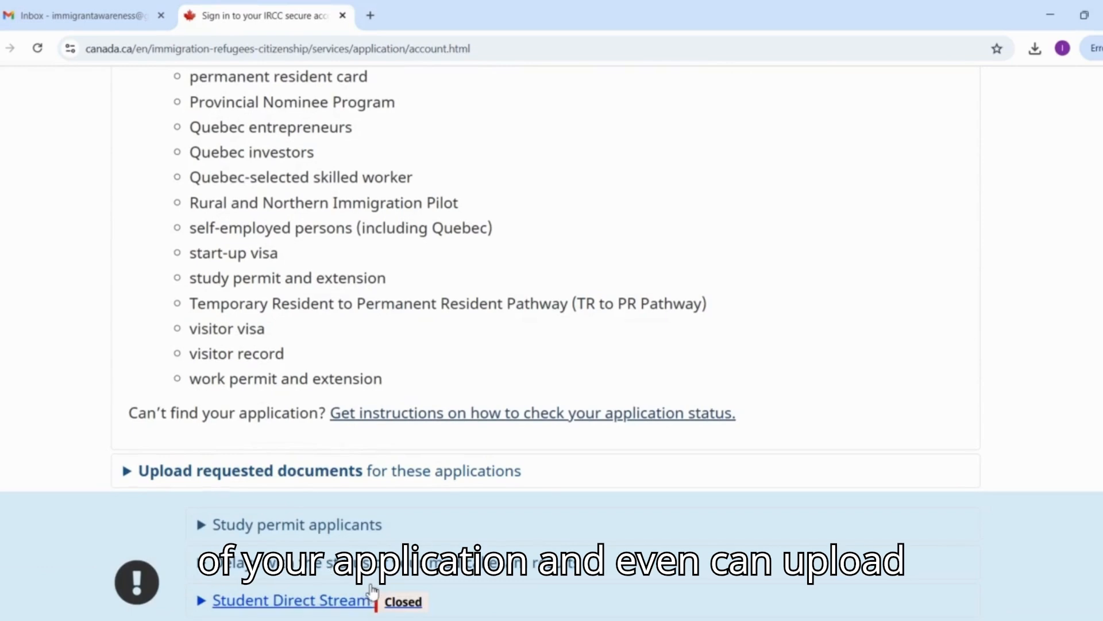
Expand "Upload requested documents for these applications" and examine the conditions for submitting documents.
left_click(278, 477)
scroll(280, 477, "down", 2)
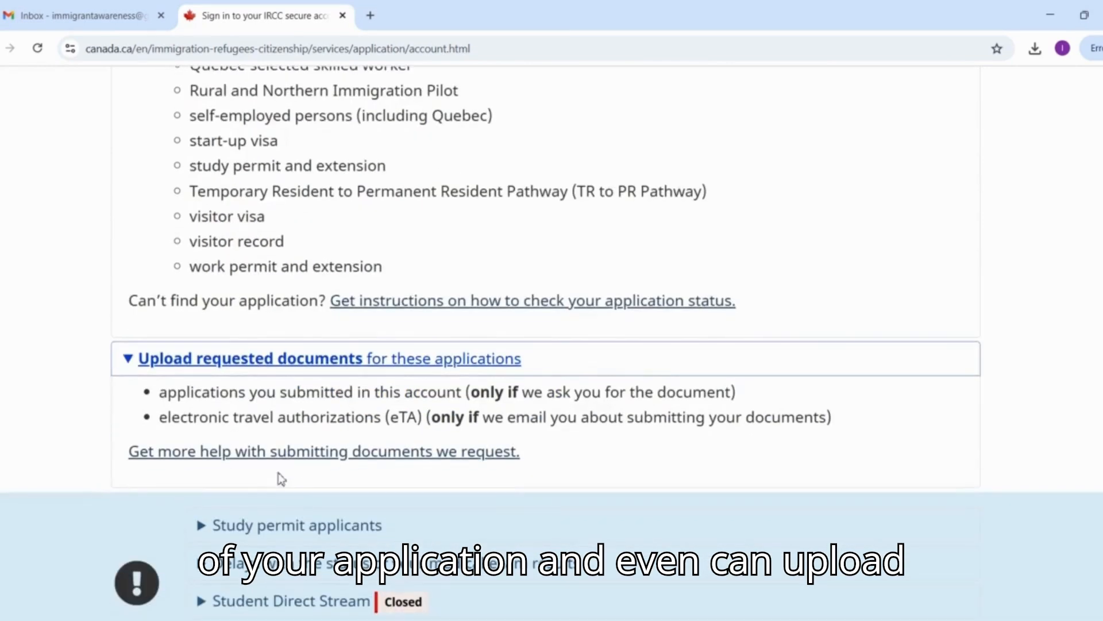
left_click_drag(167, 392, 421, 423)
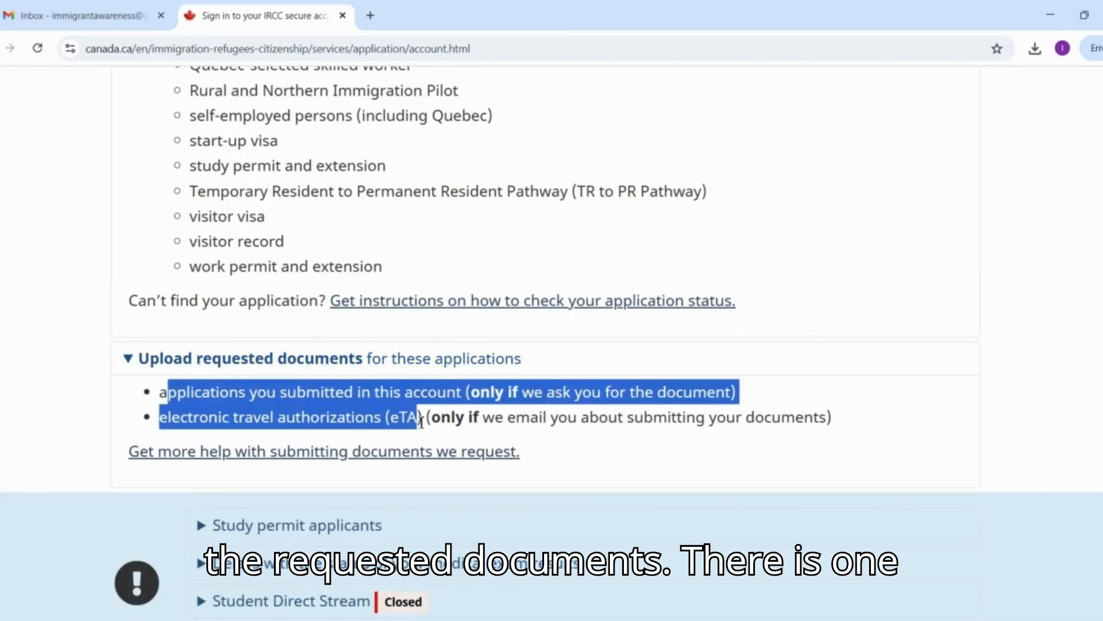
Open the page for registering a new IRCC secure account.
scroll(421, 424, "down", 7)
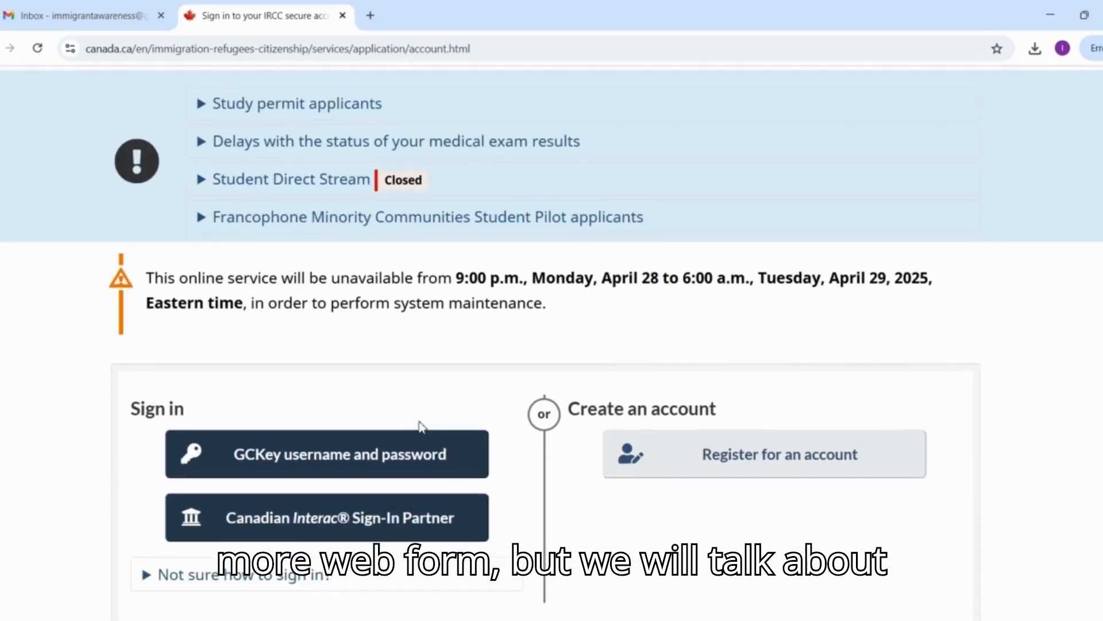
scroll(419, 426, "down", 2)
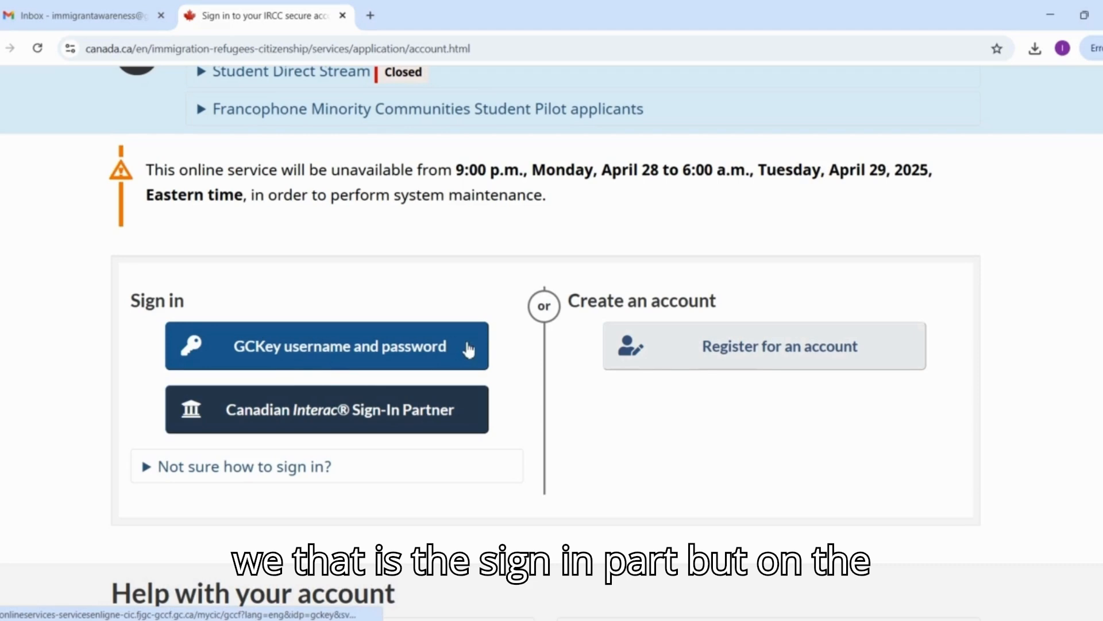
left_click(674, 368)
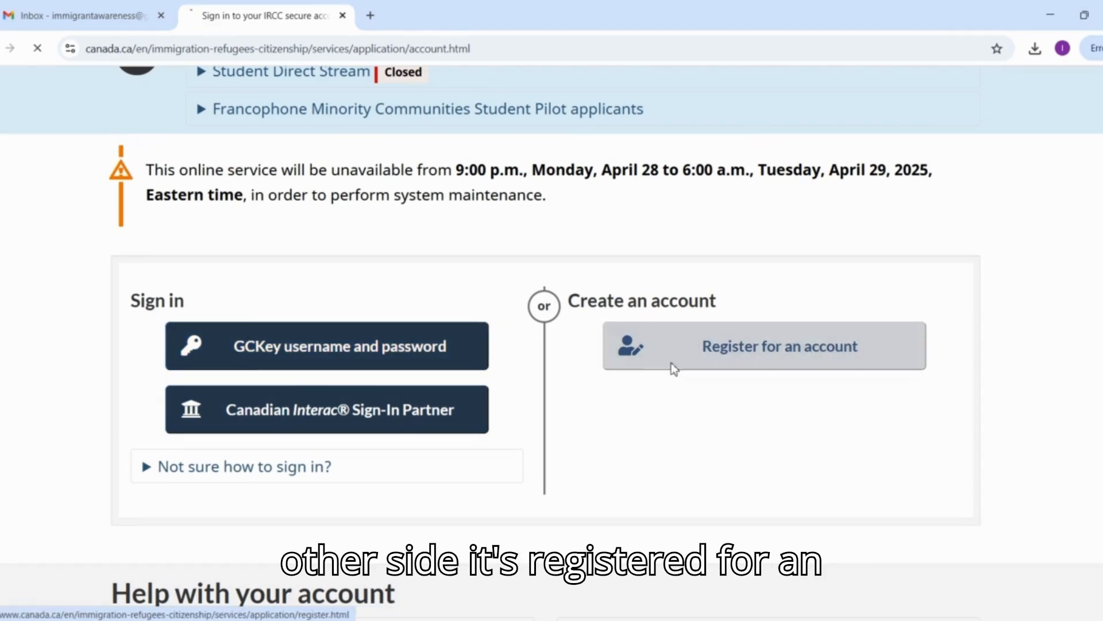
Compare the two registration options: GCKey username and password, and Canadian Interac Sign-in Partner.
scroll(674, 368, "down", 5)
scroll(673, 370, "down", 2)
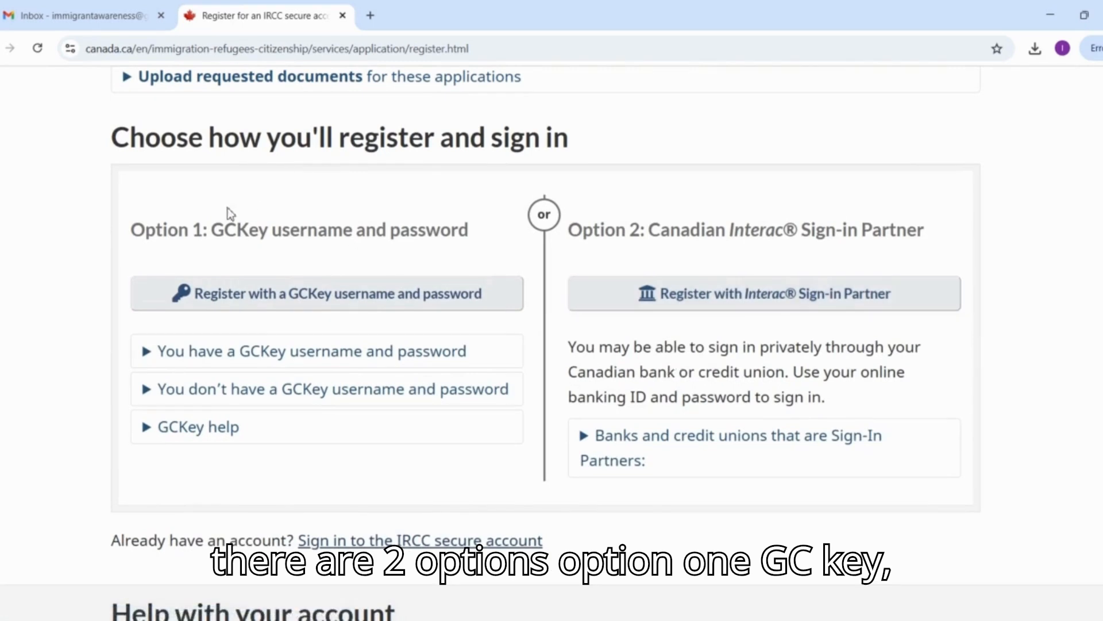
left_click_drag(218, 229, 500, 236)
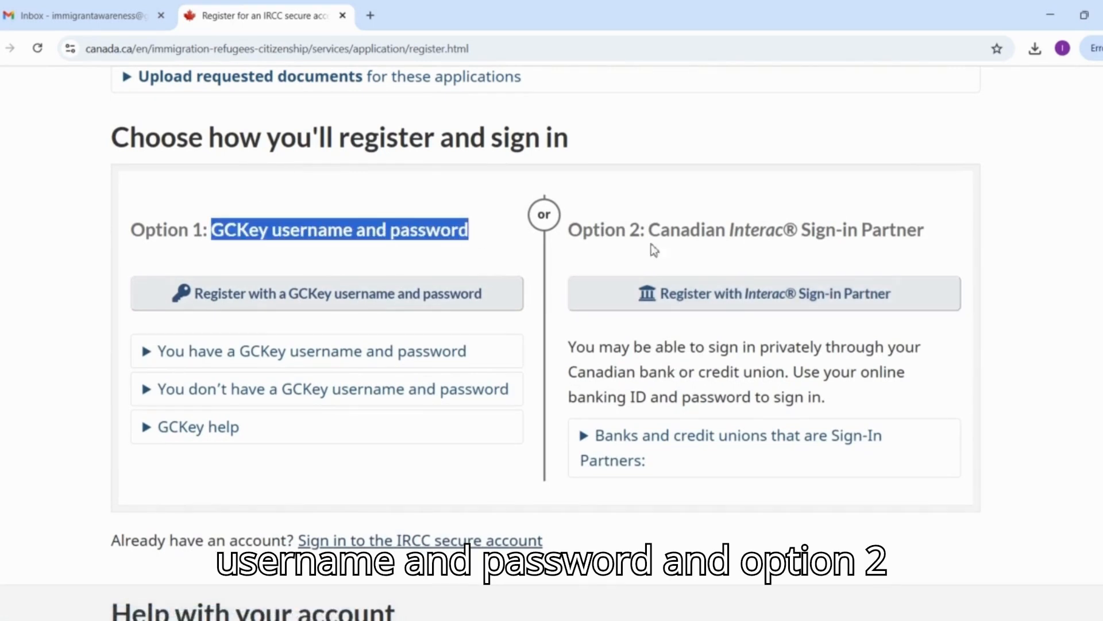
left_click_drag(650, 231, 920, 239)
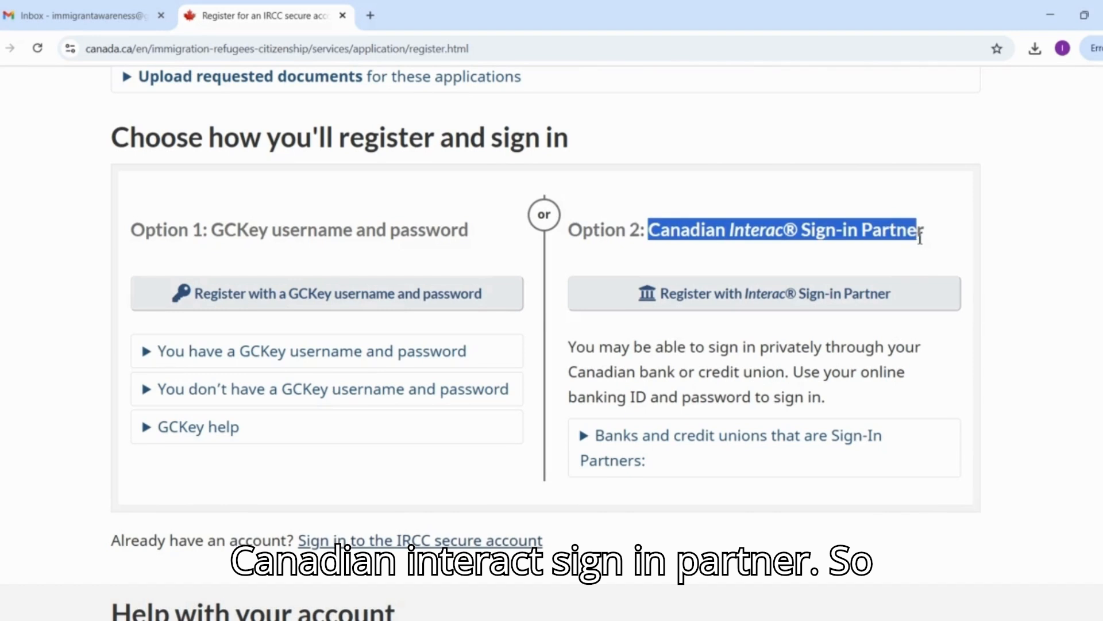
Expand the list of banks and credit unions that are Sign-In Partners and look through it.
left_click(650, 455)
scroll(649, 454, "down", 4)
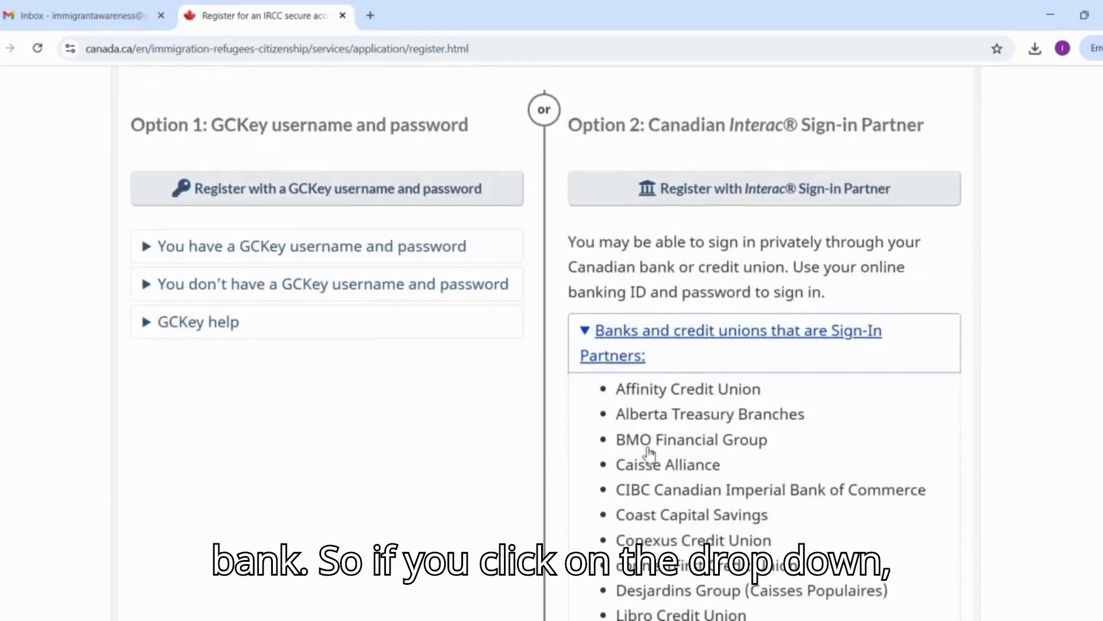
scroll(648, 452, "down", 6)
scroll(649, 448, "up", 7)
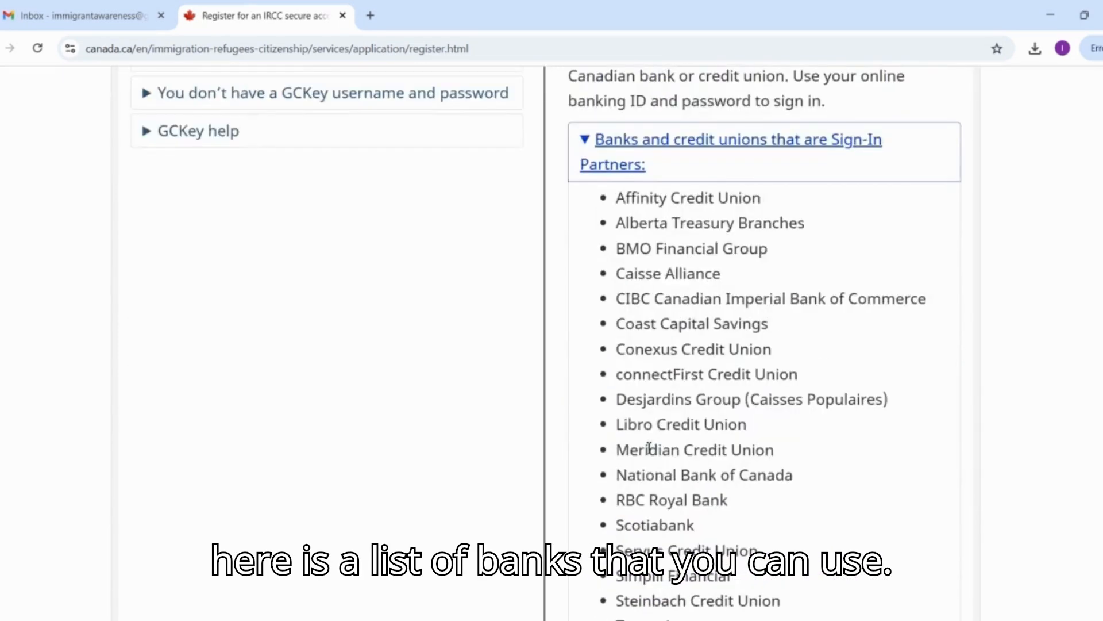
scroll(649, 448, "down", 4)
left_click_drag(632, 262, 716, 615)
scroll(700, 430, "down", 4)
scroll(700, 429, "up", 12)
scroll(699, 426, "down", 1)
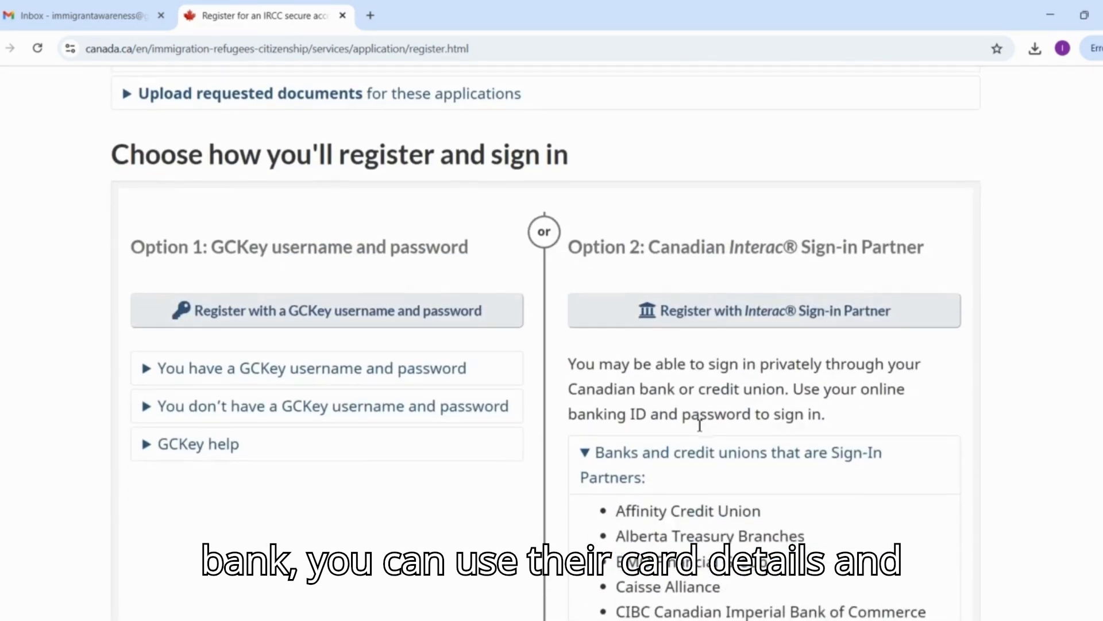
Preview the Interac Sign-in Partner registration with RBC without entering credentials, and return to the registration options.
left_click(670, 316)
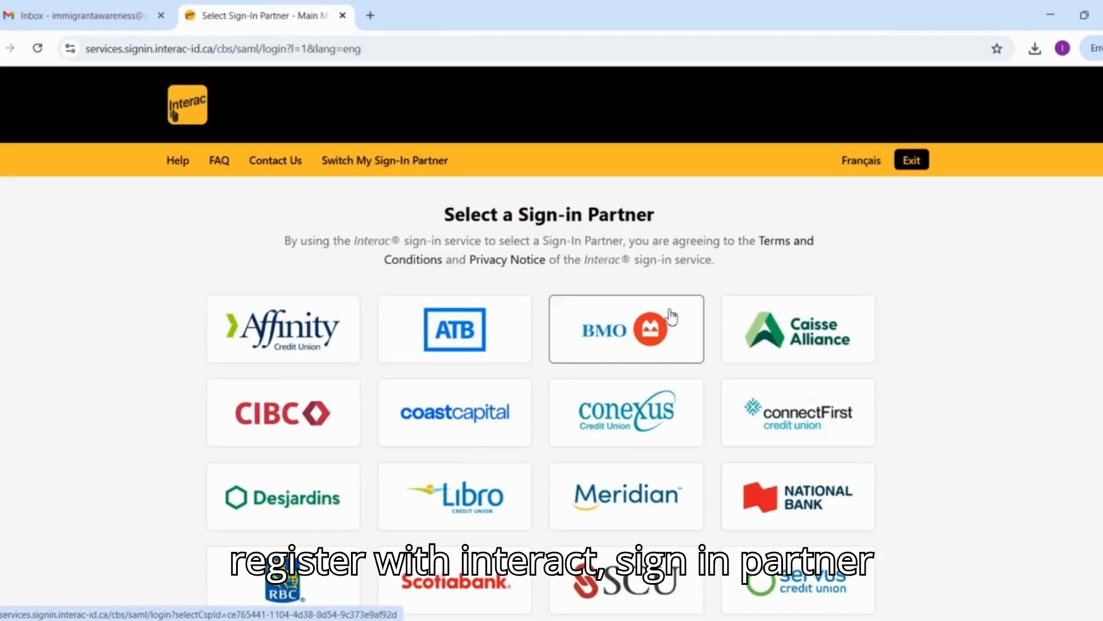
scroll(671, 316, "down", 4)
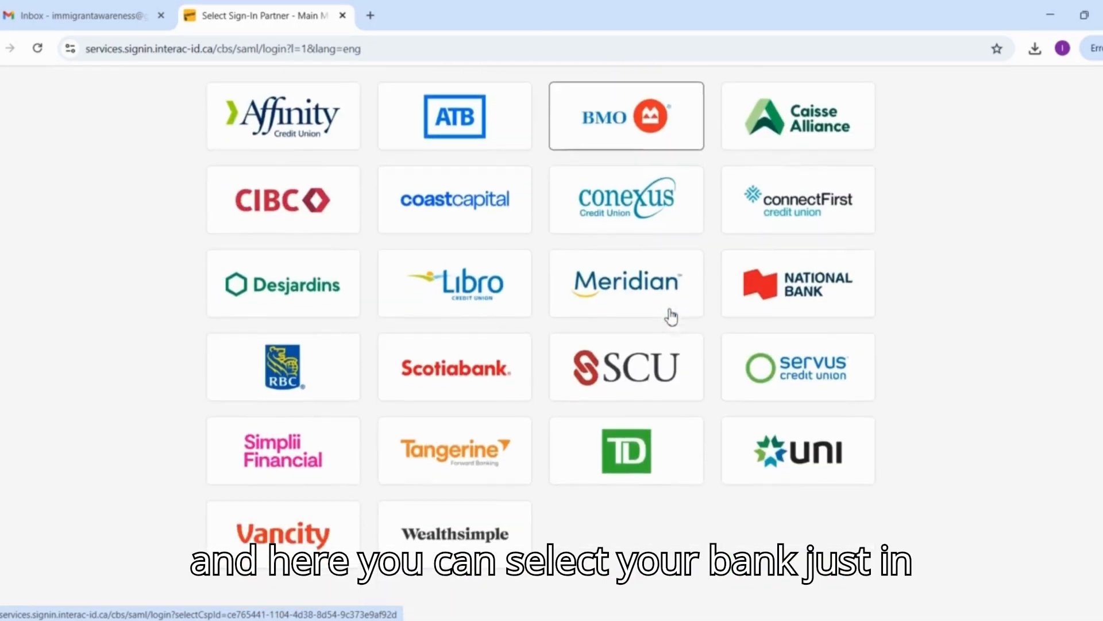
left_click(290, 360)
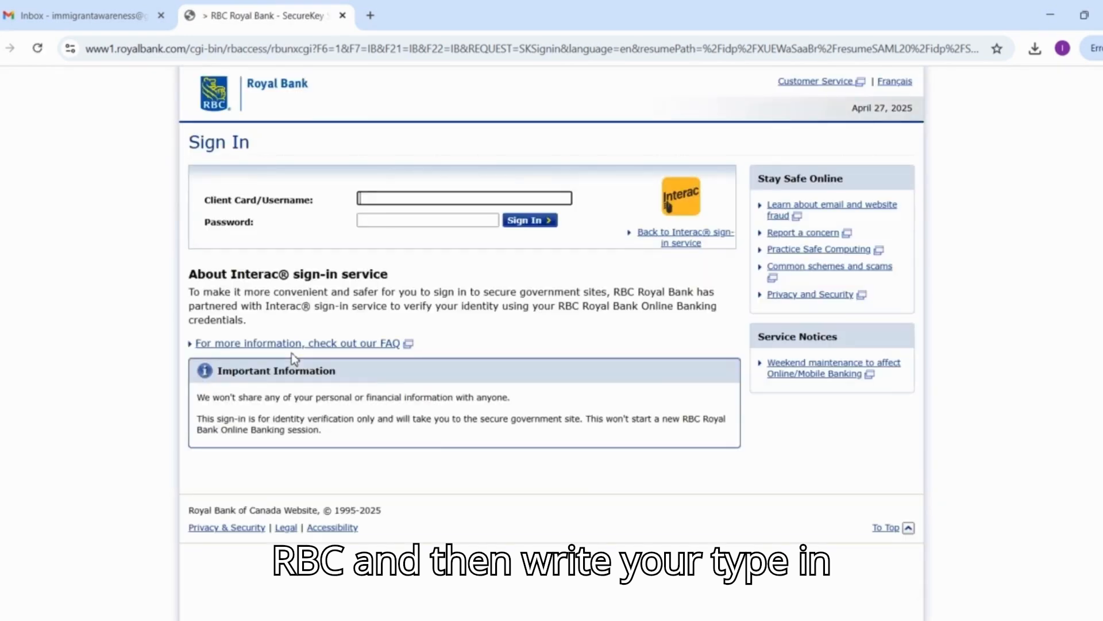
left_click(430, 220)
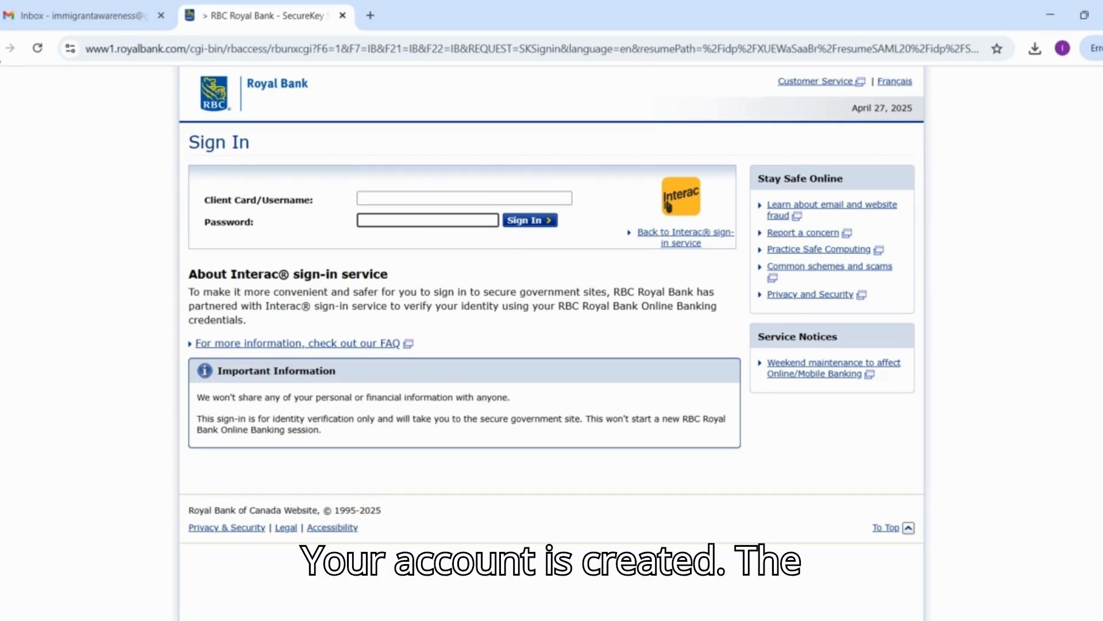
left_click(668, 206)
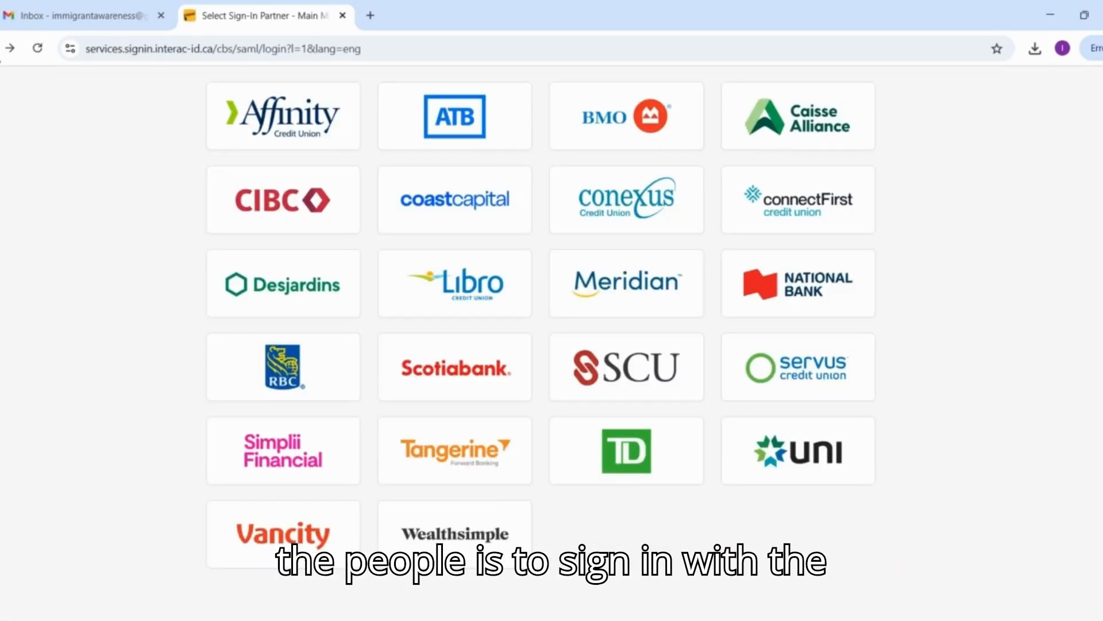
left_click(0, 49)
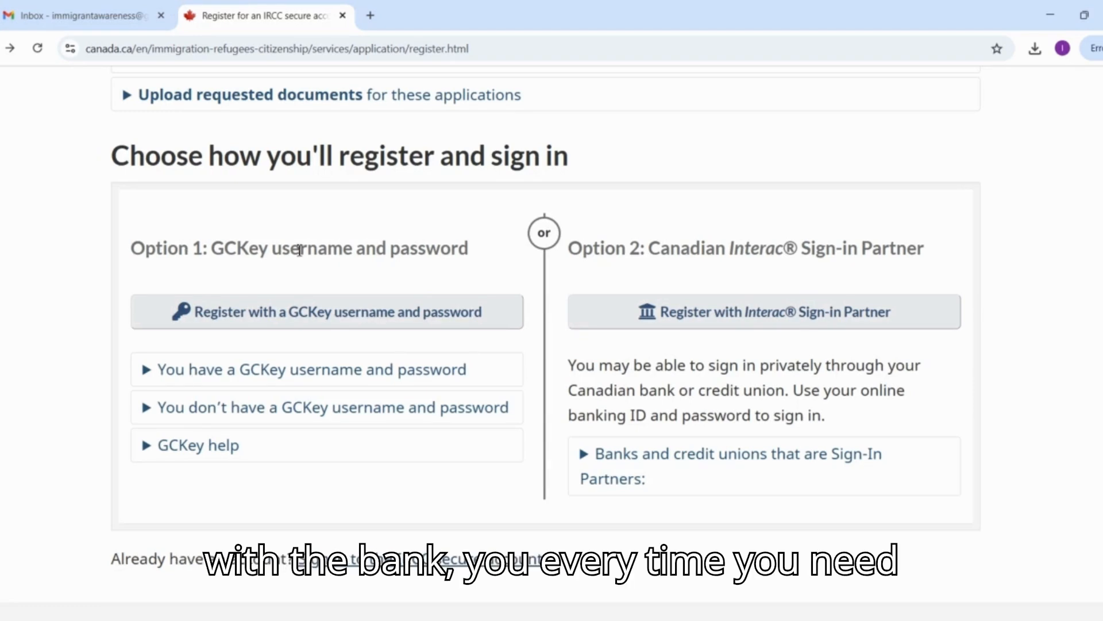
Start the GCKey username and password sign-up and accept the Terms and Conditions of Use.
left_click_drag(225, 253, 130, 253)
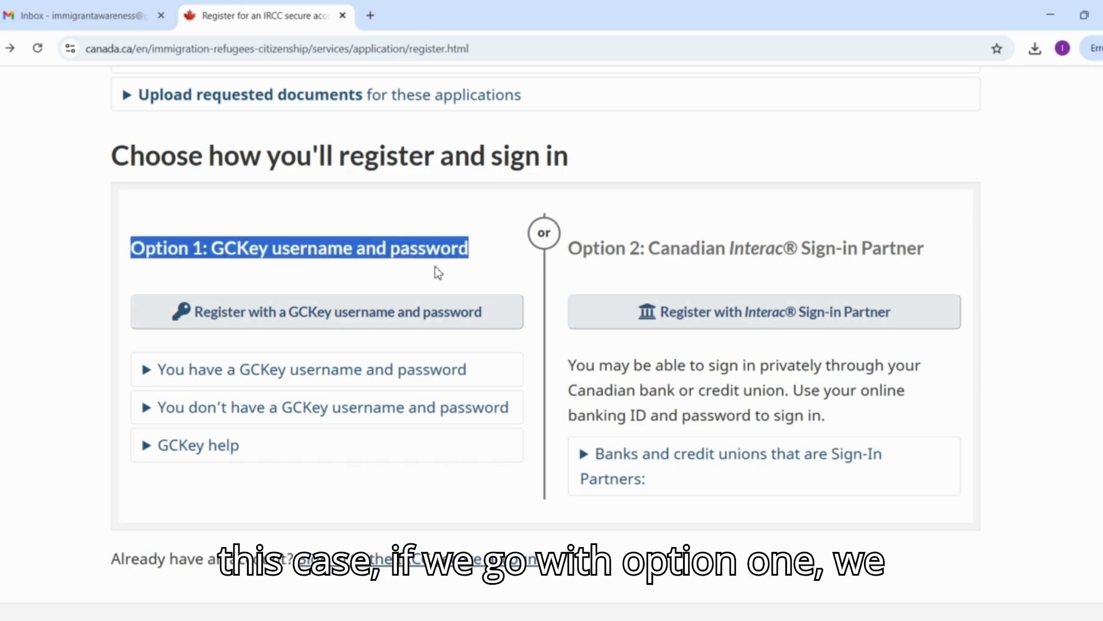
left_click(430, 313)
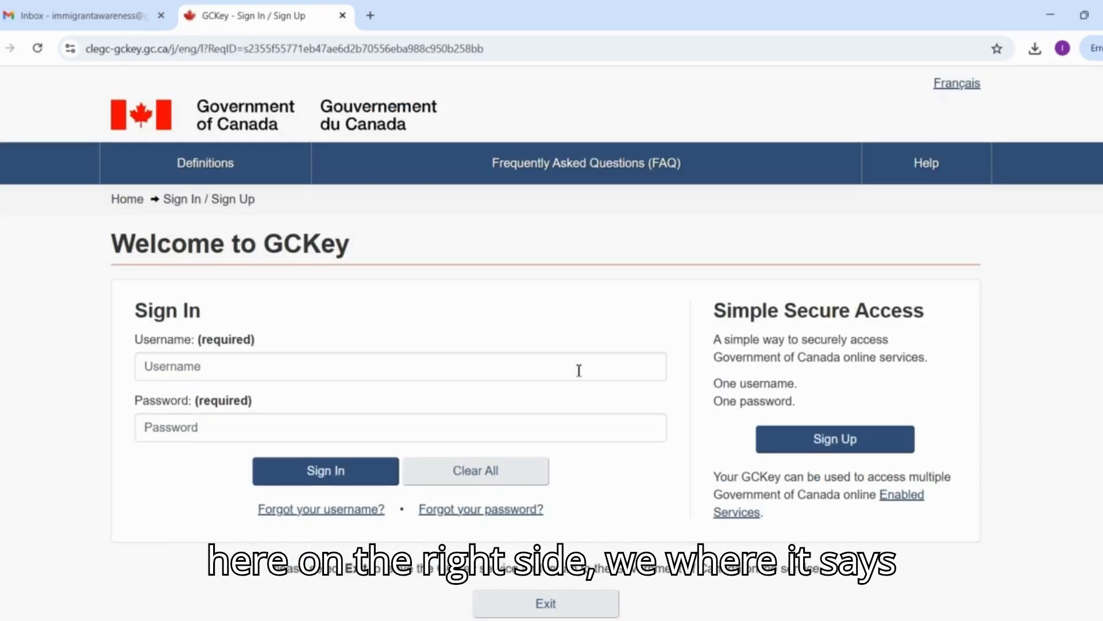
left_click_drag(735, 313, 884, 325)
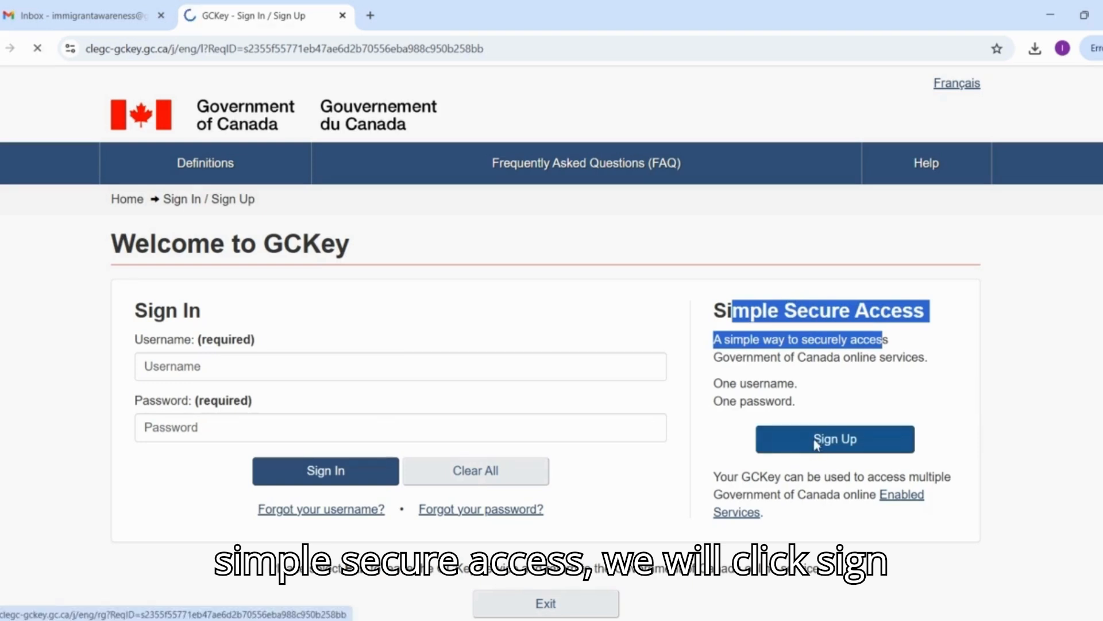
scroll(814, 439, "down", 1)
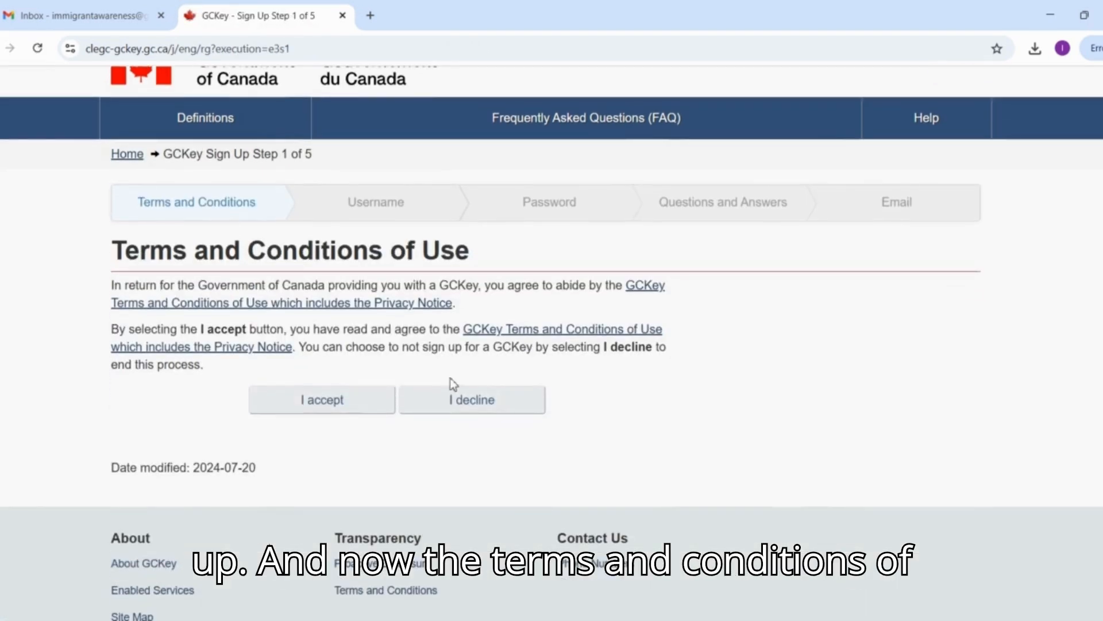
left_click(374, 399)
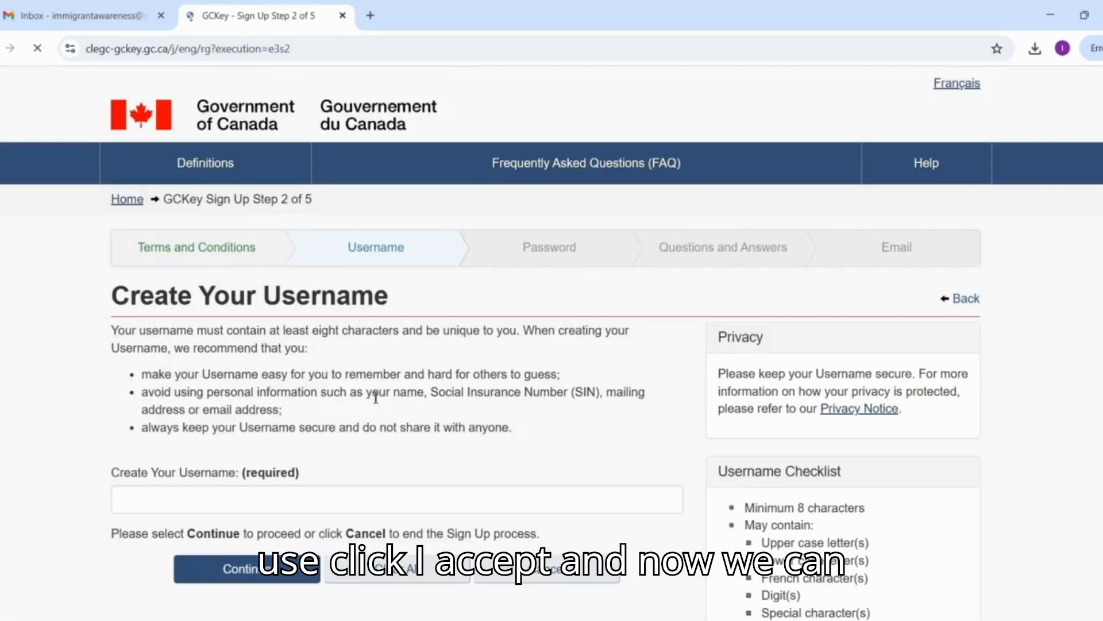
Try to create the GCKey username Immigrant2025.
scroll(373, 396, "down", 1)
left_click(328, 452)
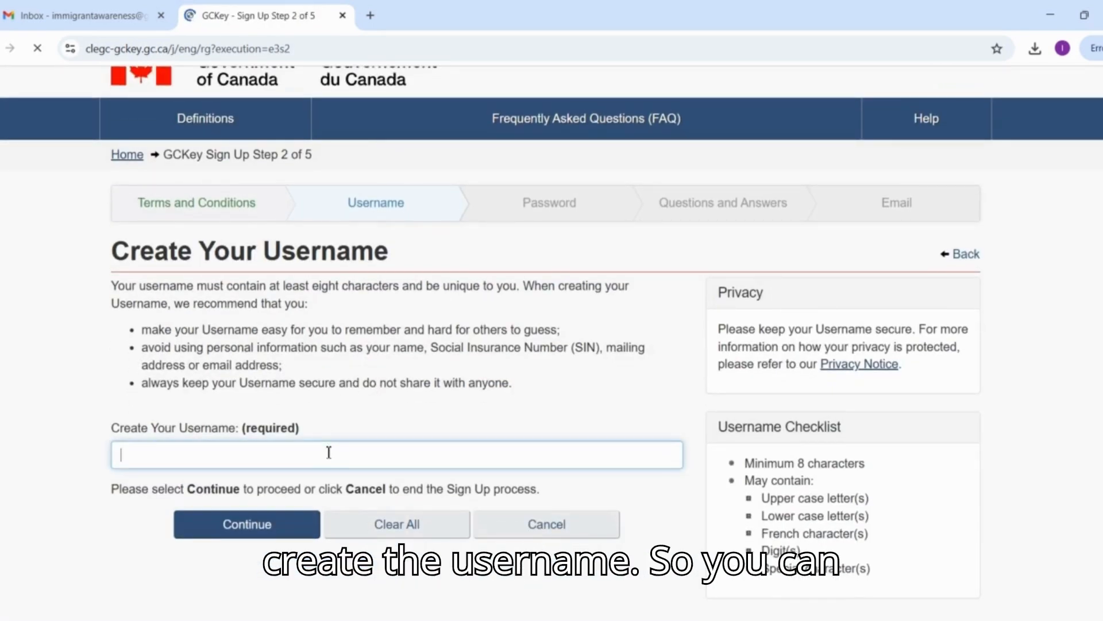
type("Immigrant2025")
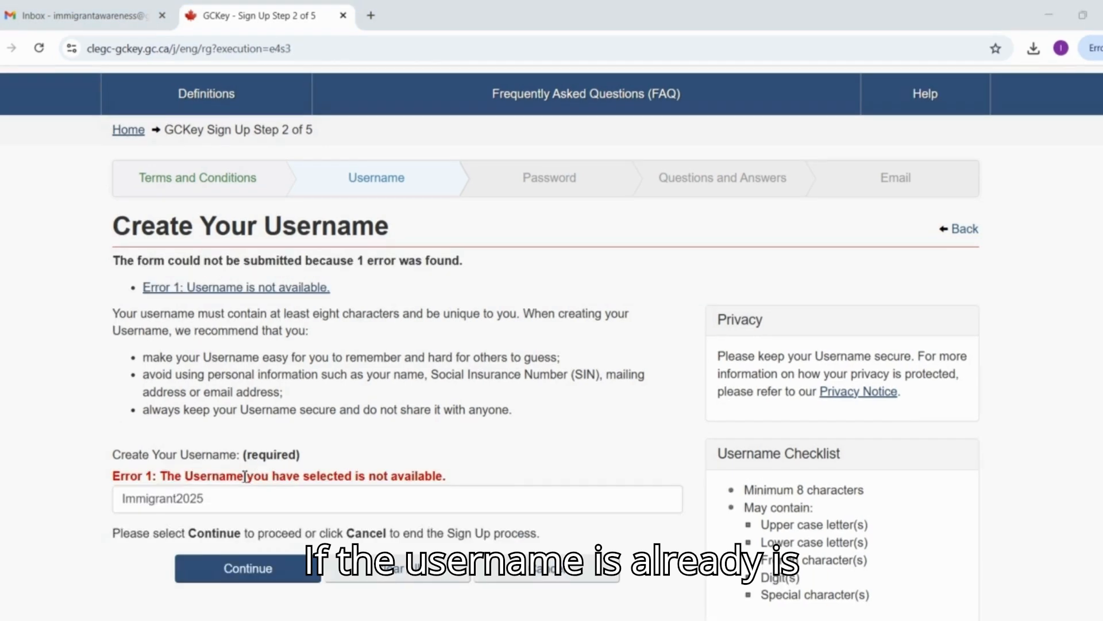
Change the username to Immigrantaware2025 and submit it.
left_click_drag(246, 477, 358, 476)
left_click(208, 495)
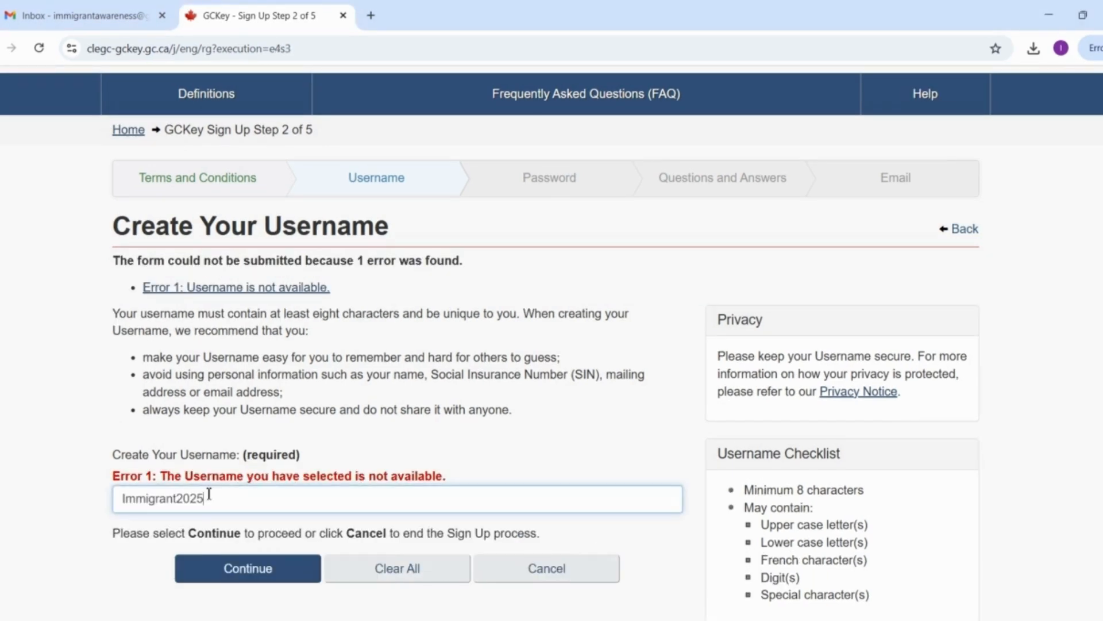
type("aware")
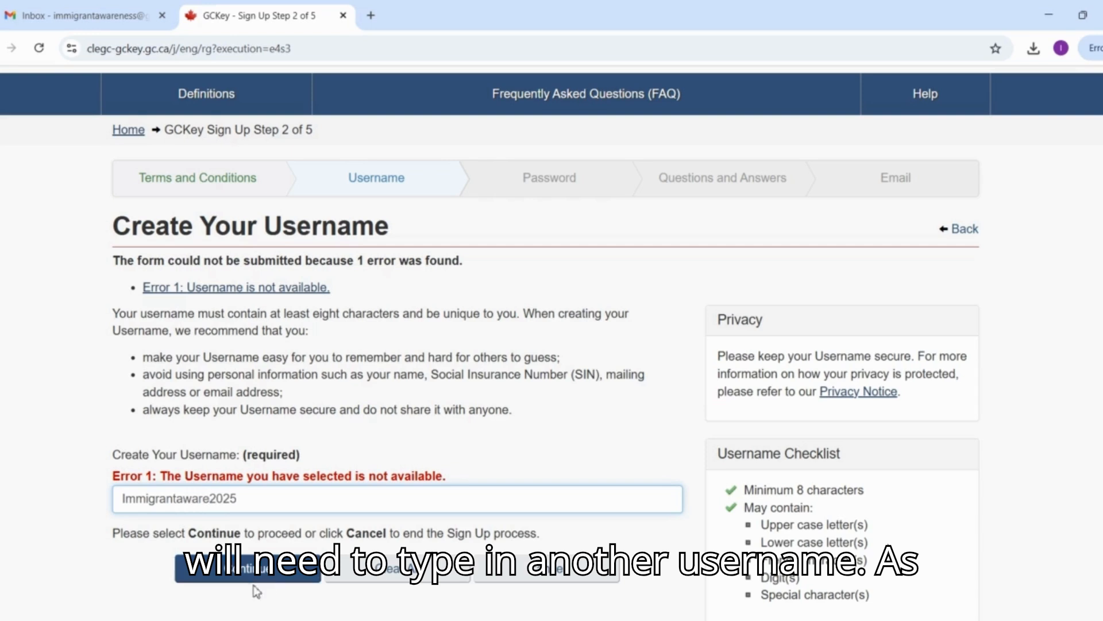
left_click(258, 573)
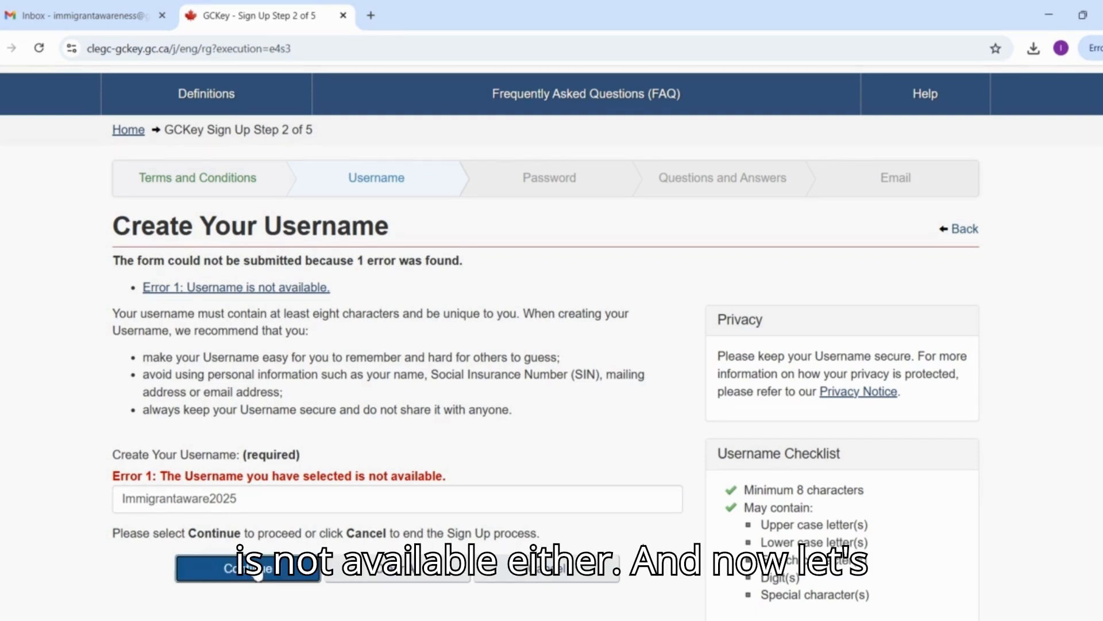
Change the GCKey username to Immigrantawareness2025 and submit it.
left_click(212, 499)
type("ness")
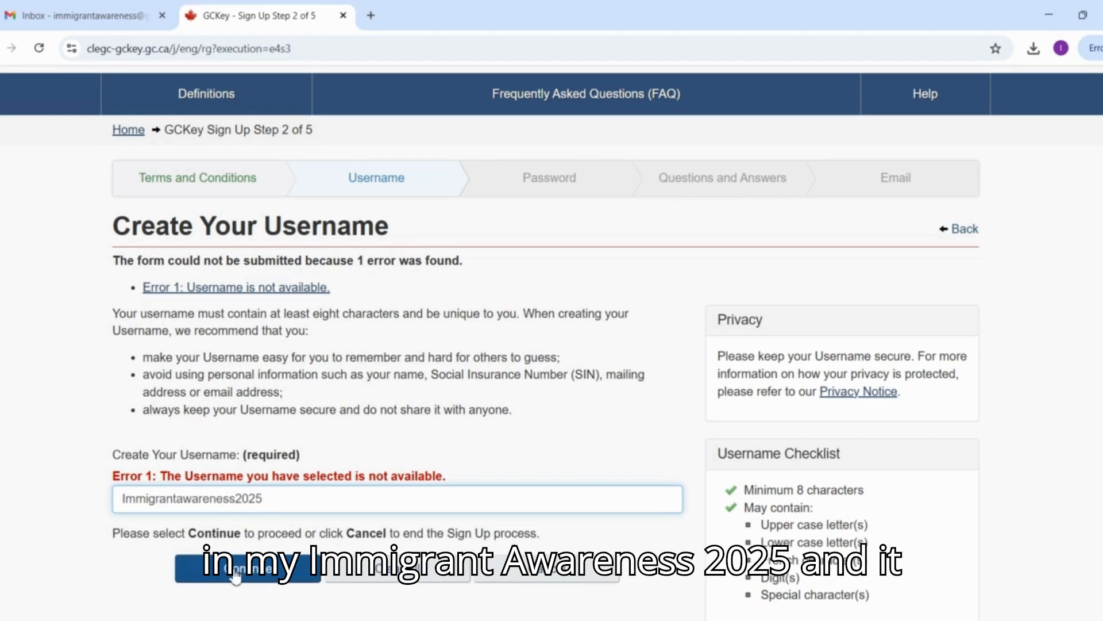
left_click(227, 566)
Enter the new account password, repeat it in the confirmation field, and submit it.
type("•••")
type("•••••")
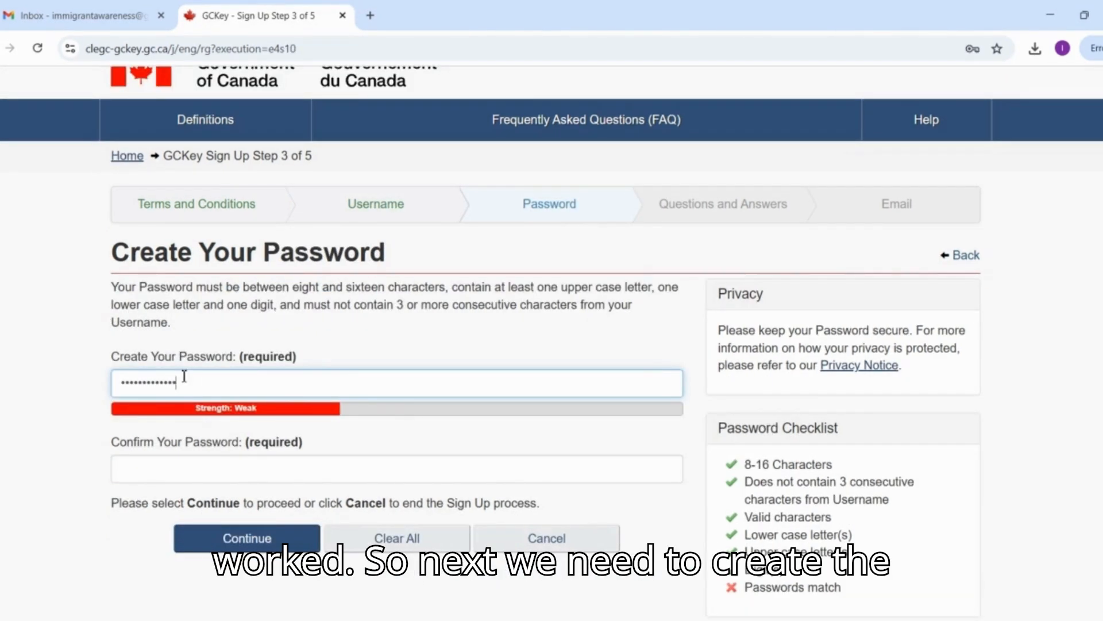
type("••")
left_click(185, 474)
type("•••••")
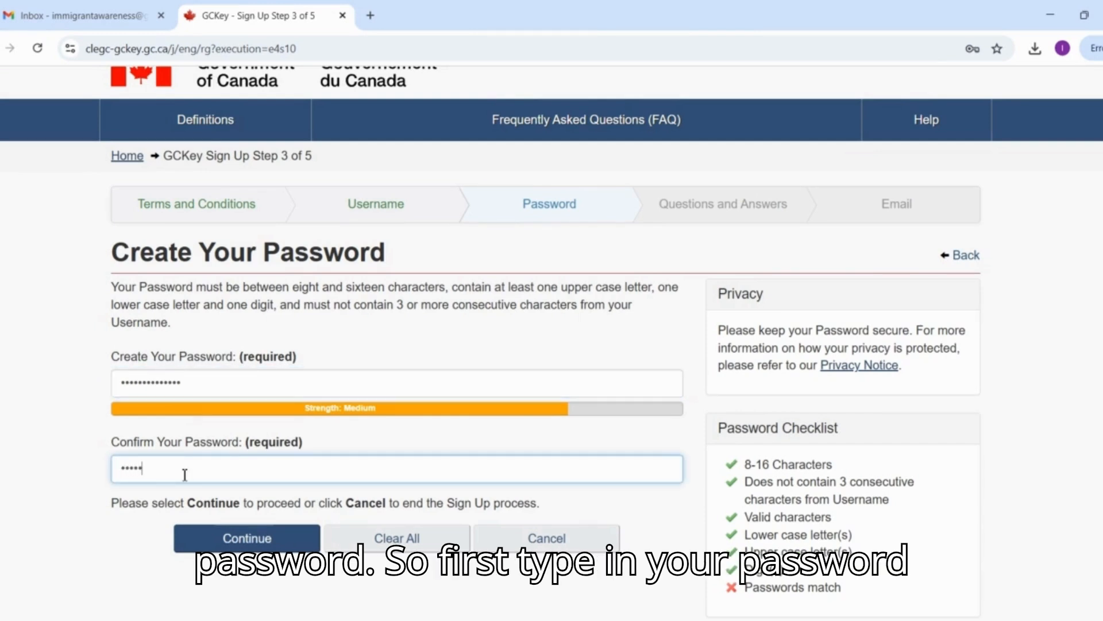
type("•••••••••")
key("Return")
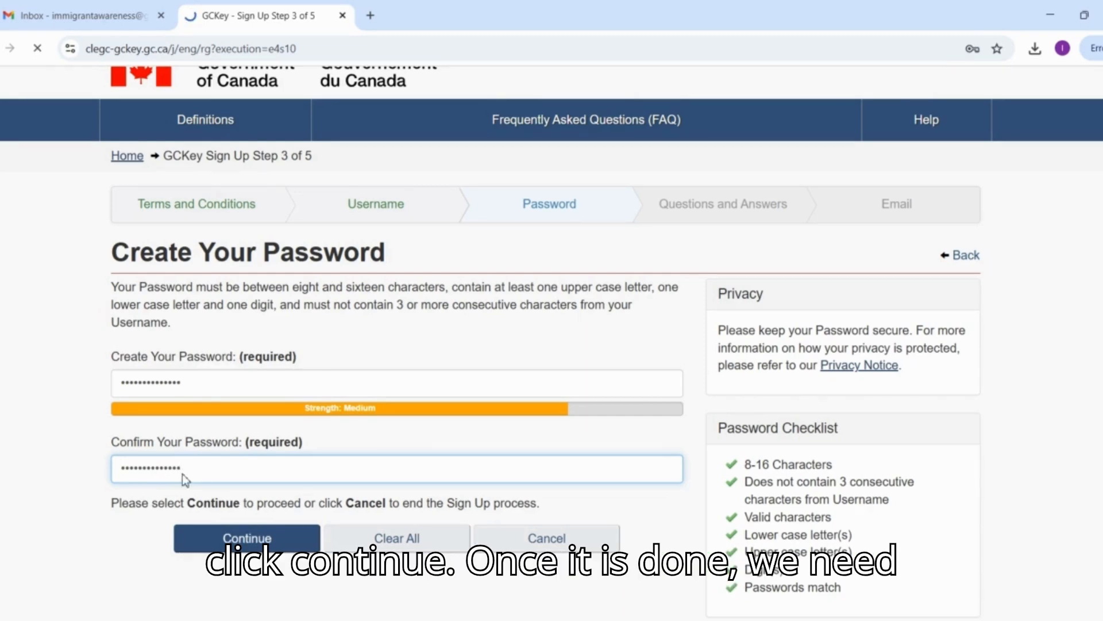
scroll(184, 474, "down", 4)
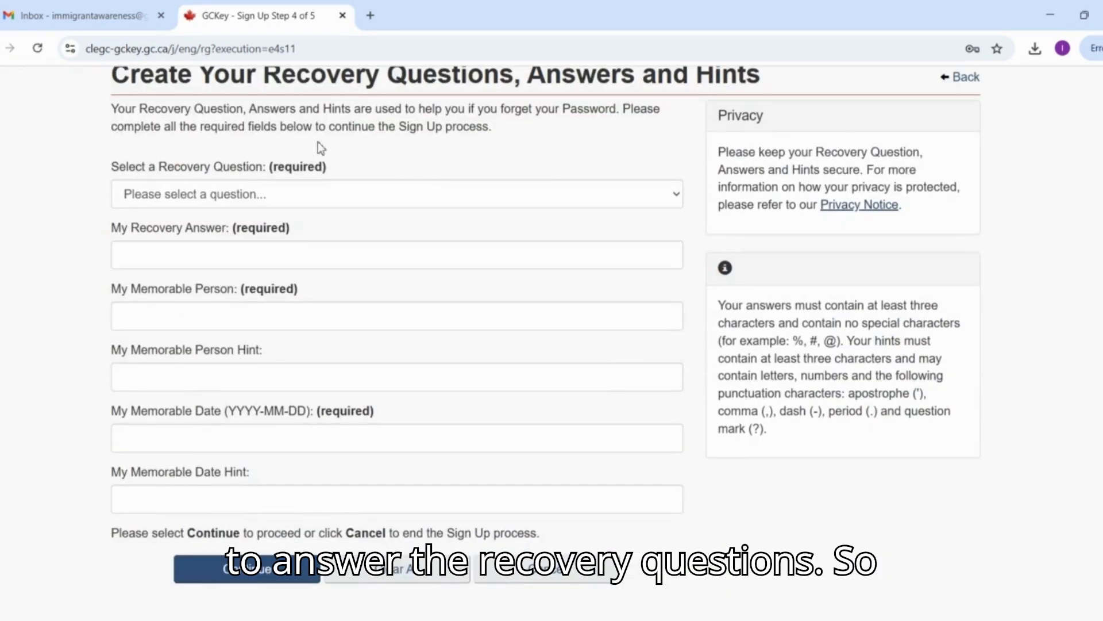
left_click(293, 195)
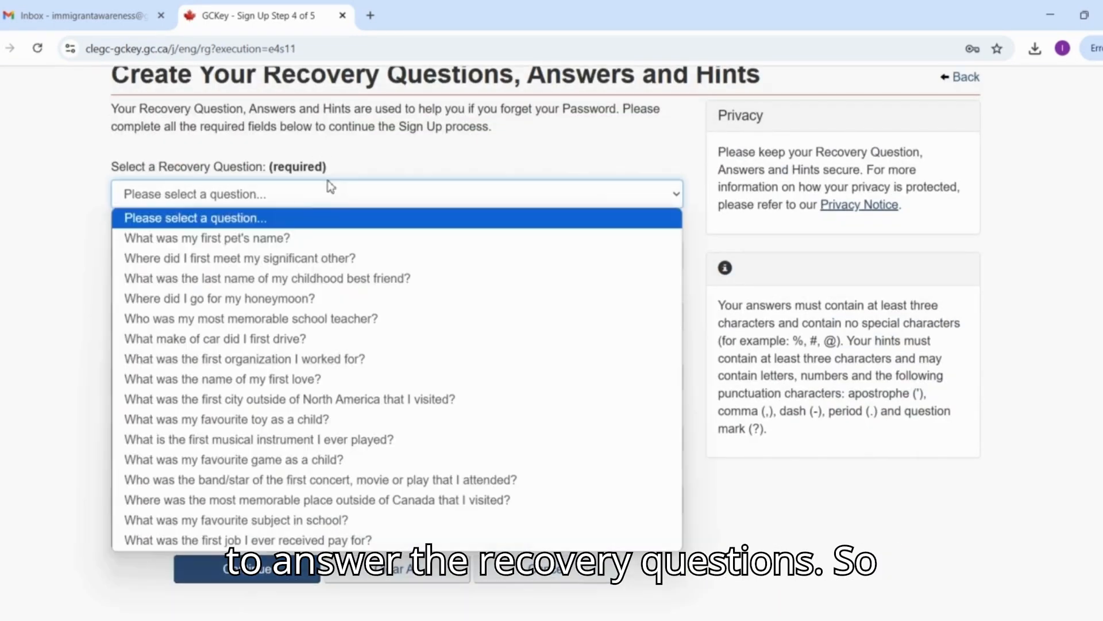
left_click(256, 239)
left_click(249, 252)
type("Pet")
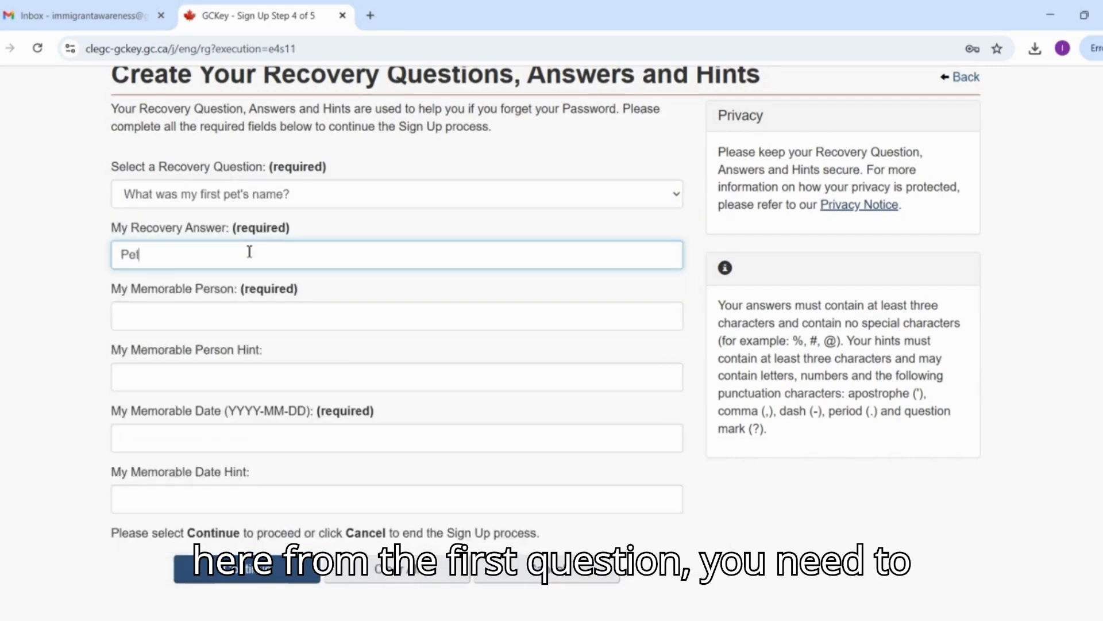
left_click(245, 322)
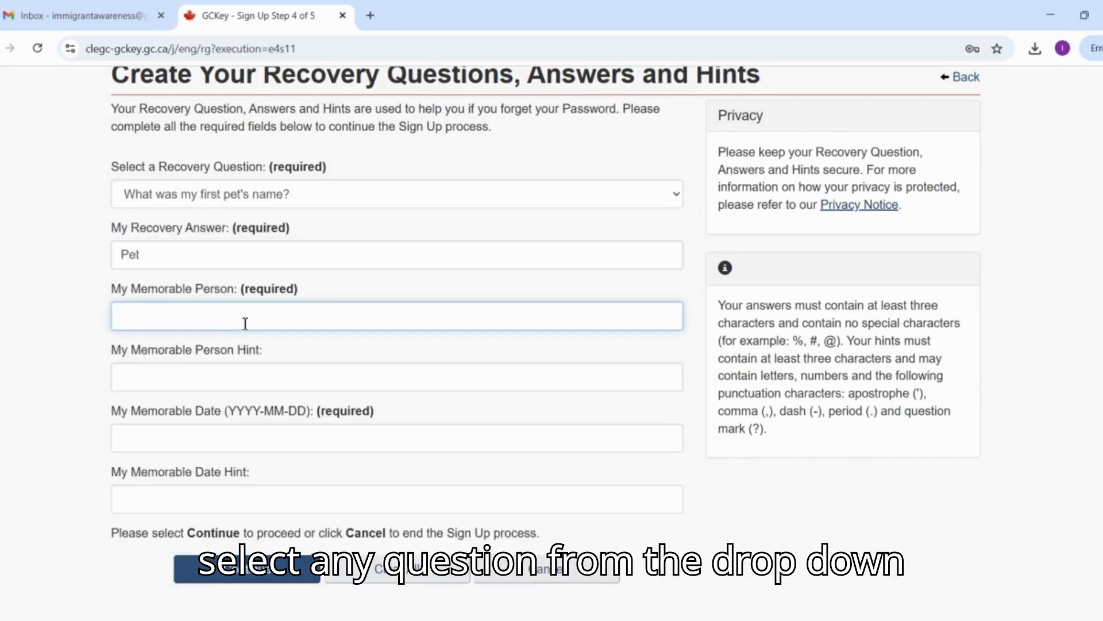
type("Nobo")
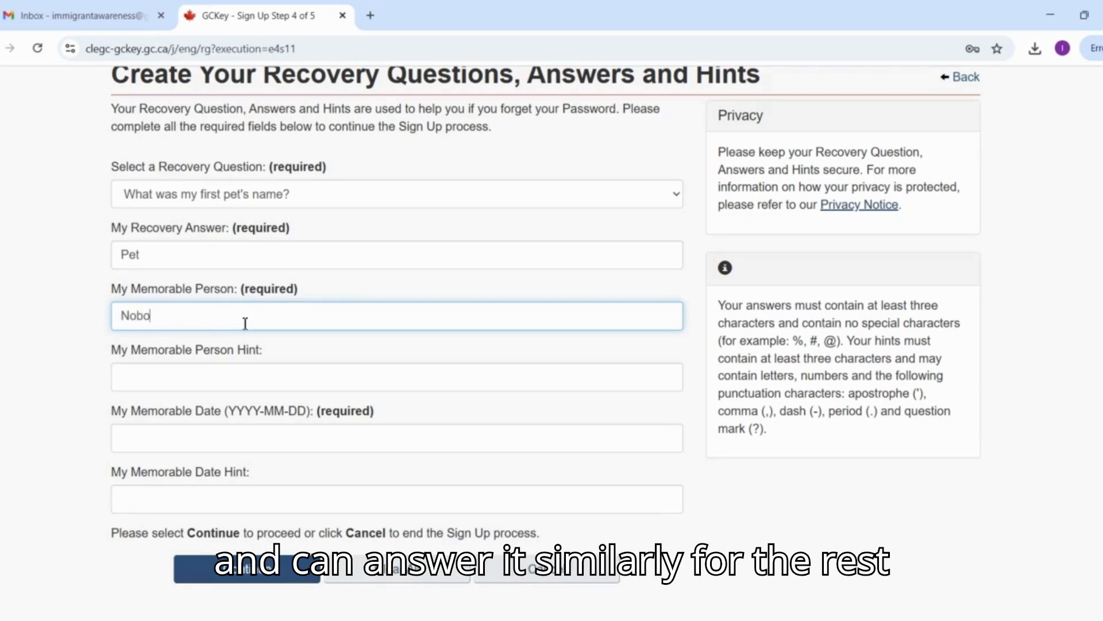
type("day")
key("Tab")
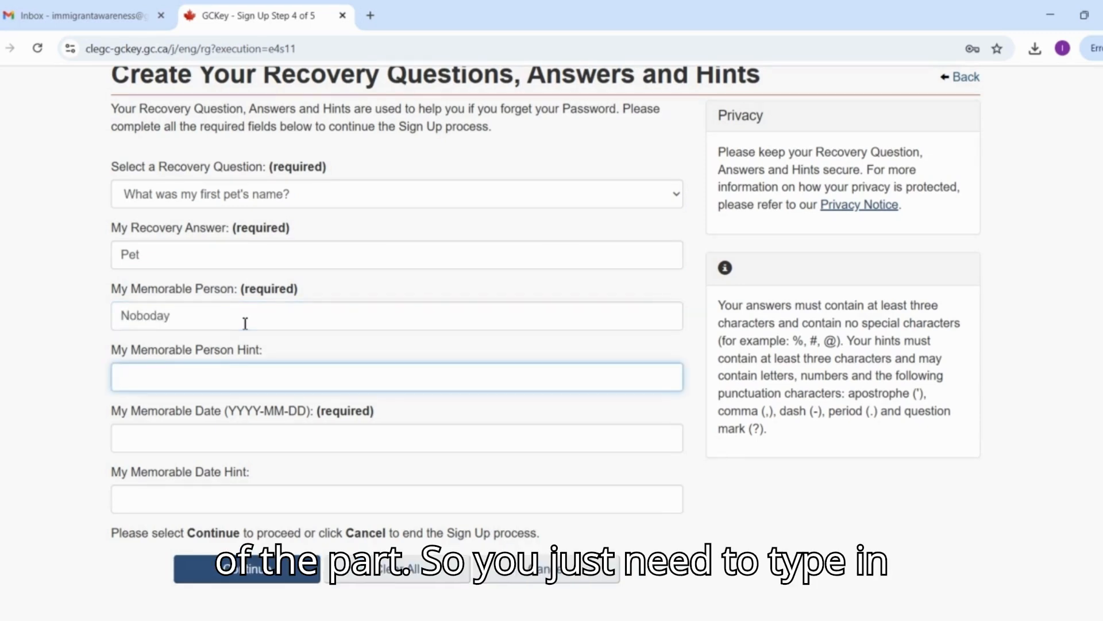
key("Tab")
Enter 2025-01-01 as the memorable date with the hint year, and submit the recovery details.
type("2025")
key("Tab")
type("ye")
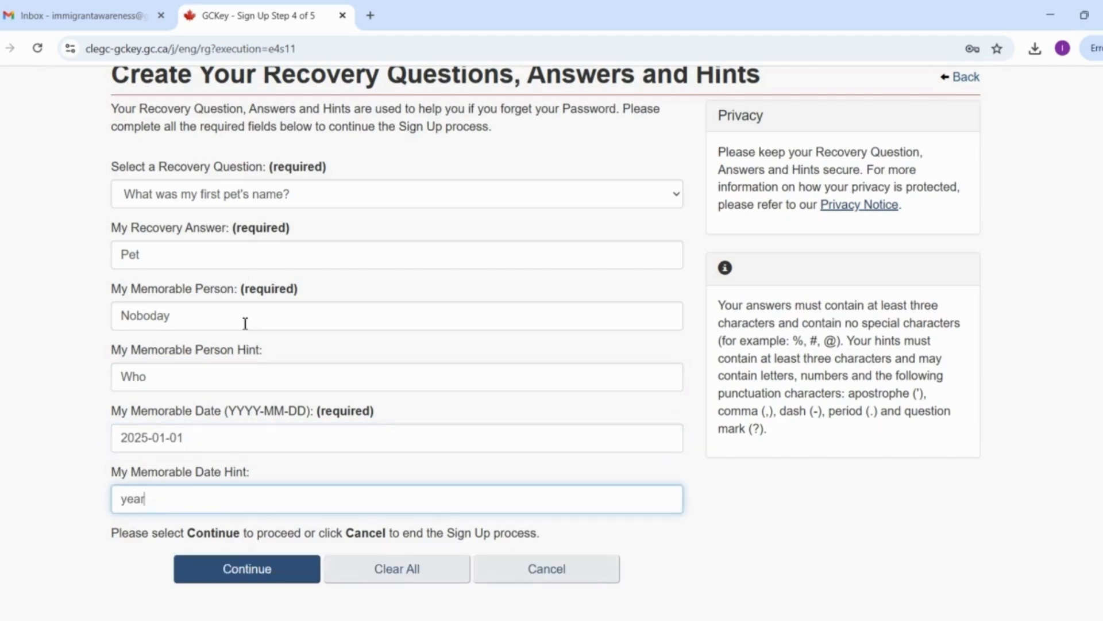
scroll(246, 325, "down", 1)
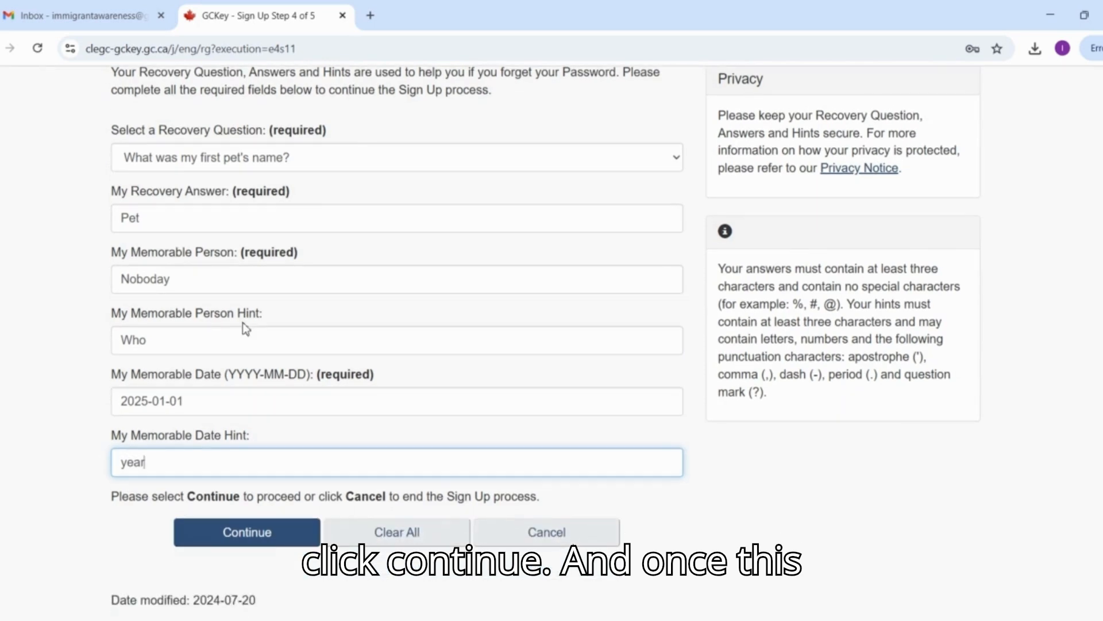
left_click(269, 533)
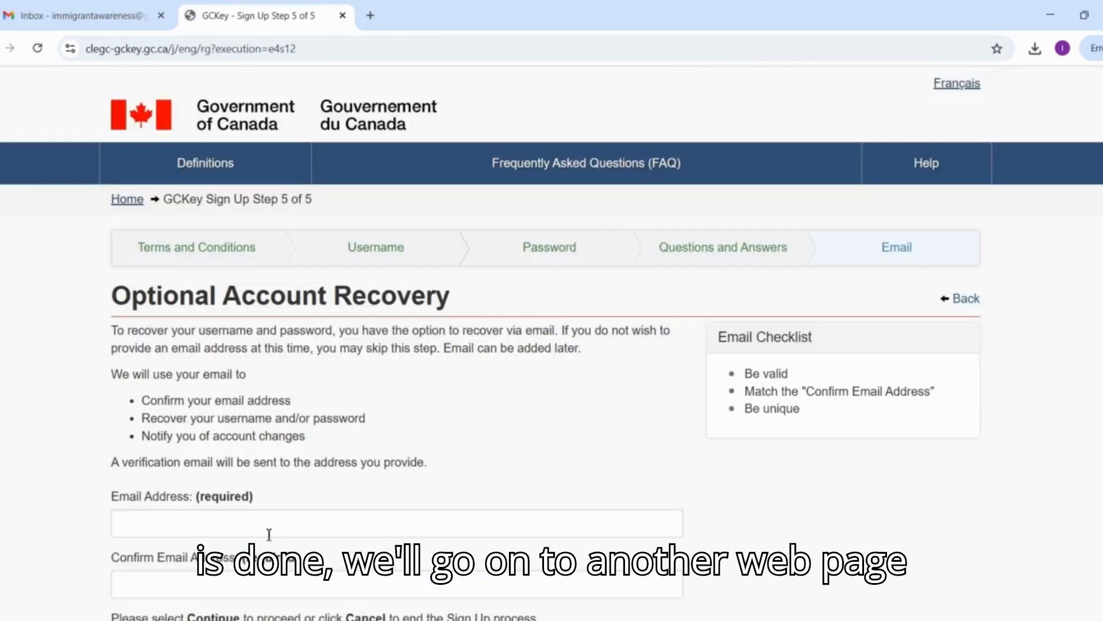
Skip the optional account recovery by email to finish the GCKey sign-up.
scroll(269, 534, "down", 2)
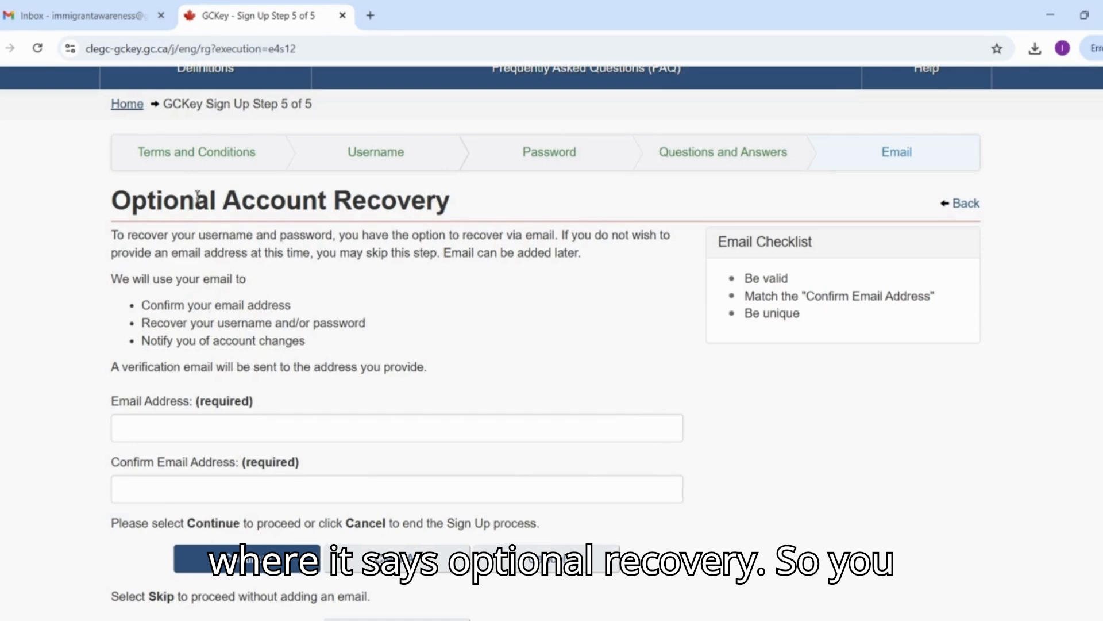
left_click_drag(91, 208, 571, 202)
left_click(133, 425)
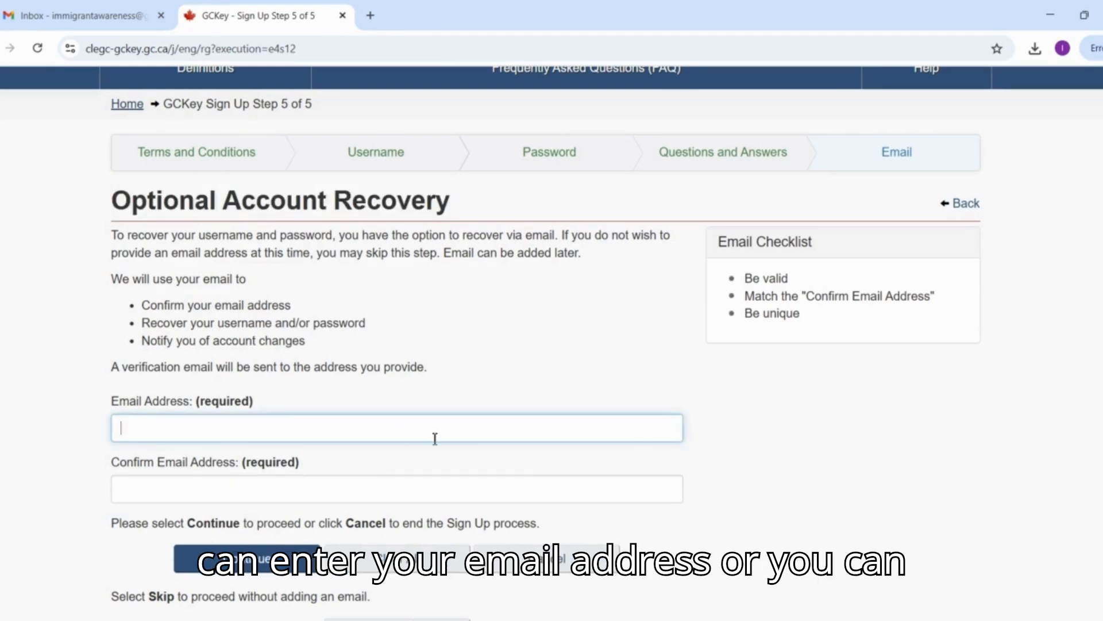
scroll(435, 439, "down", 3)
scroll(435, 438, "down", 1)
left_click(408, 460)
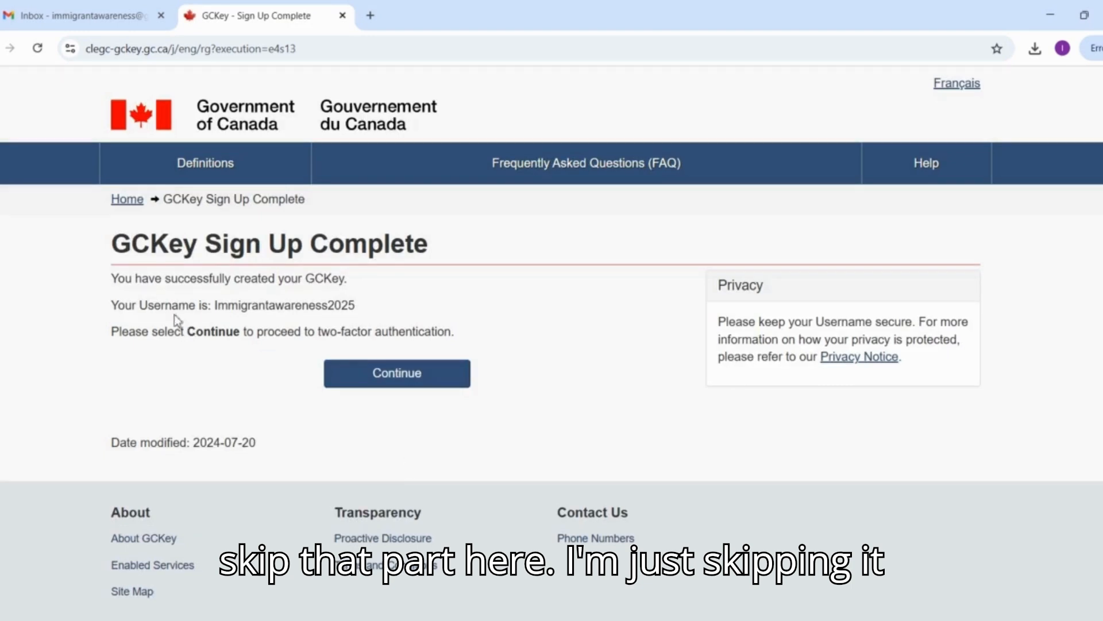
Highlight the created username on the sign-up completion page and proceed to two-factor authentication.
left_click_drag(218, 305, 380, 307)
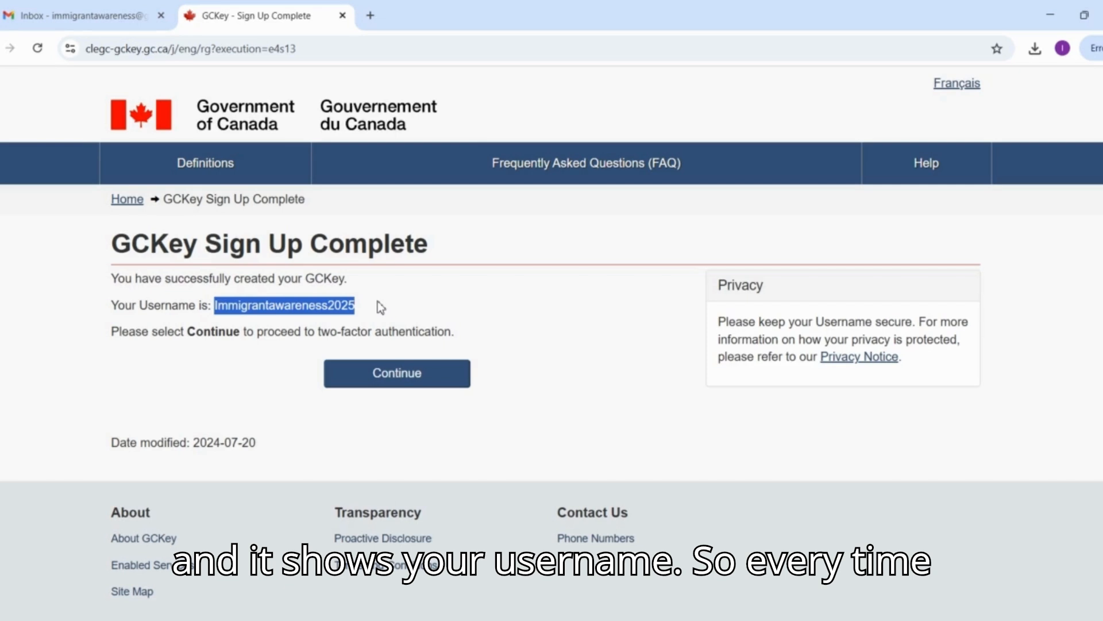
left_click(385, 374)
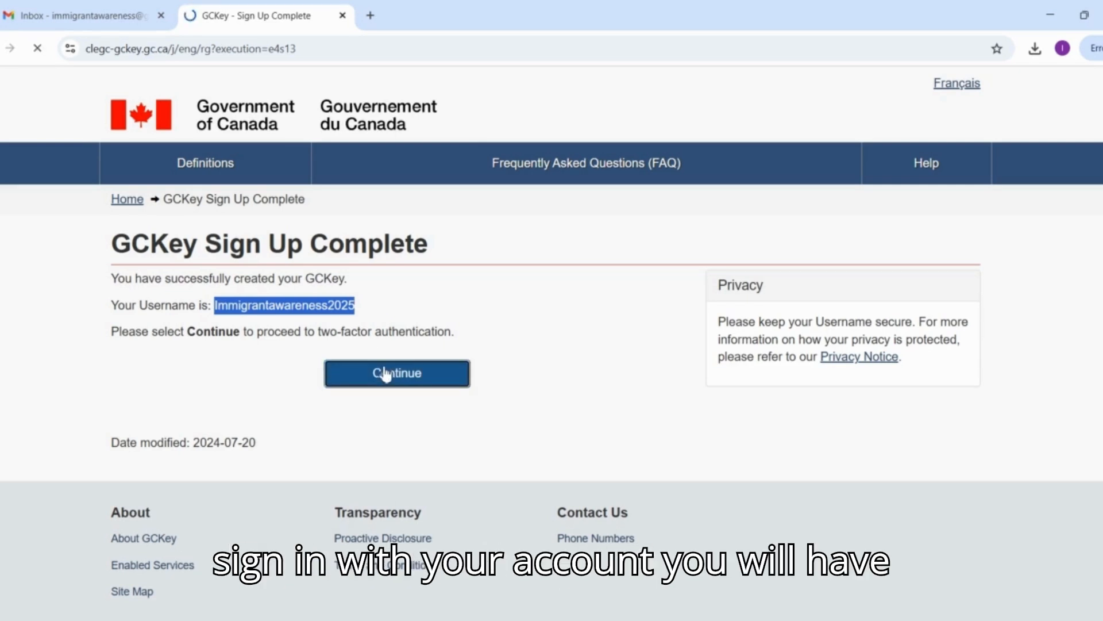
scroll(385, 372, "down", 1)
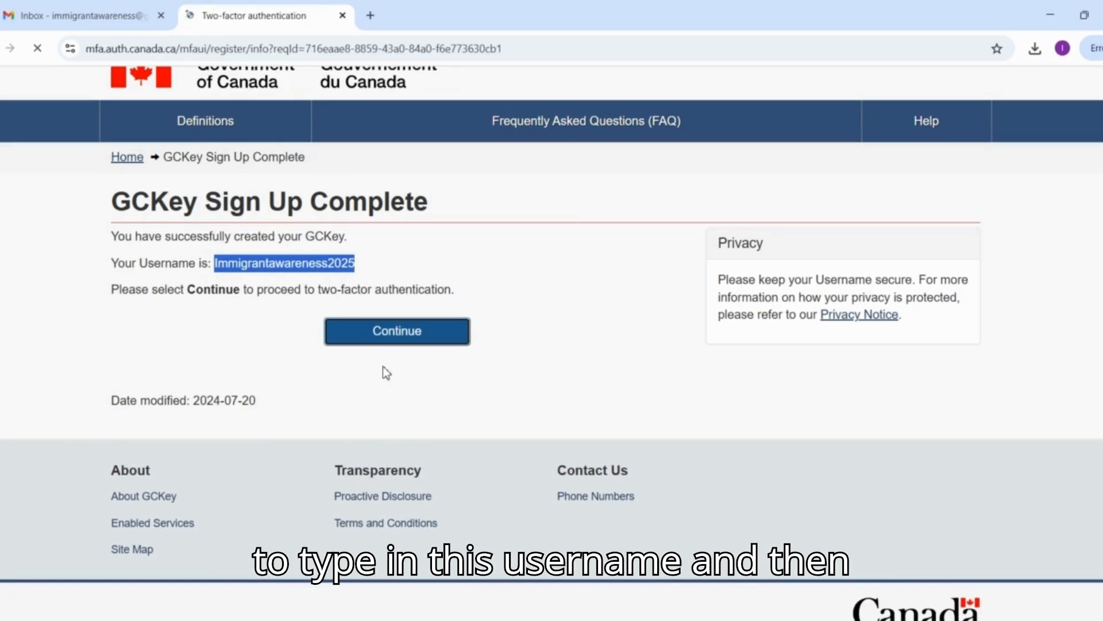
scroll(335, 394, "down", 1)
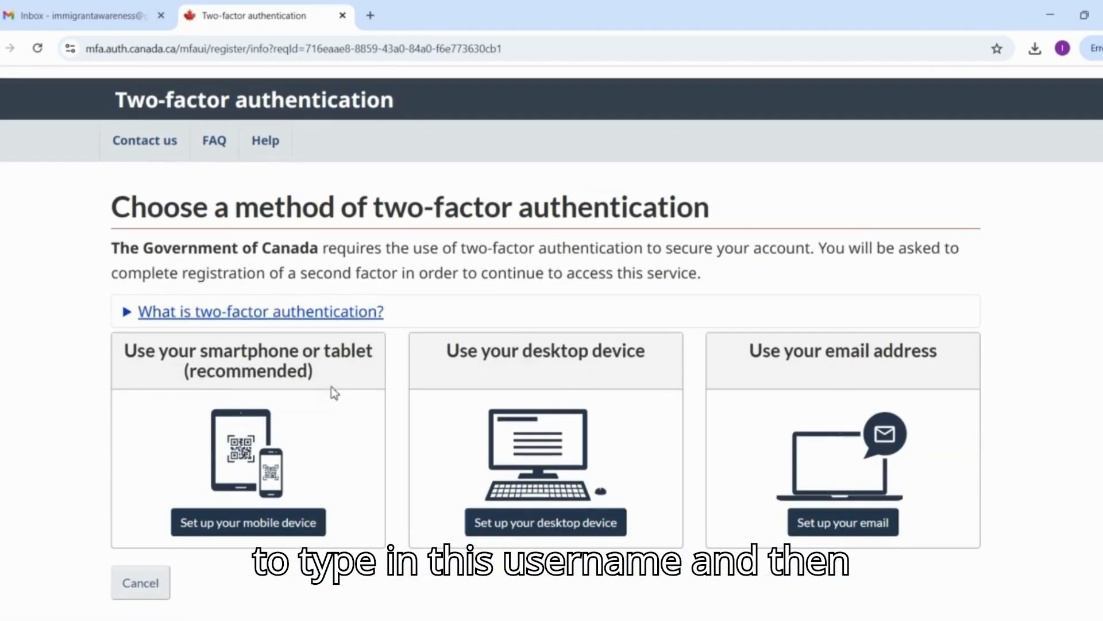
Review the smartphone or tablet, desktop device and email address methods of two-factor authentication.
left_click_drag(374, 208, 734, 220)
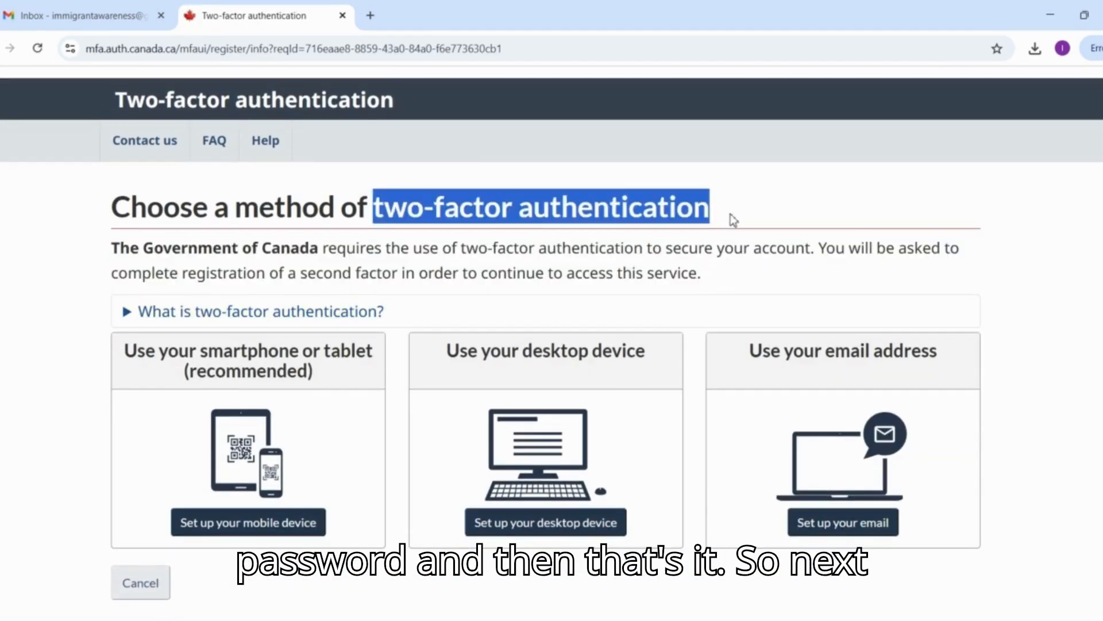
scroll(560, 253, "down", 1)
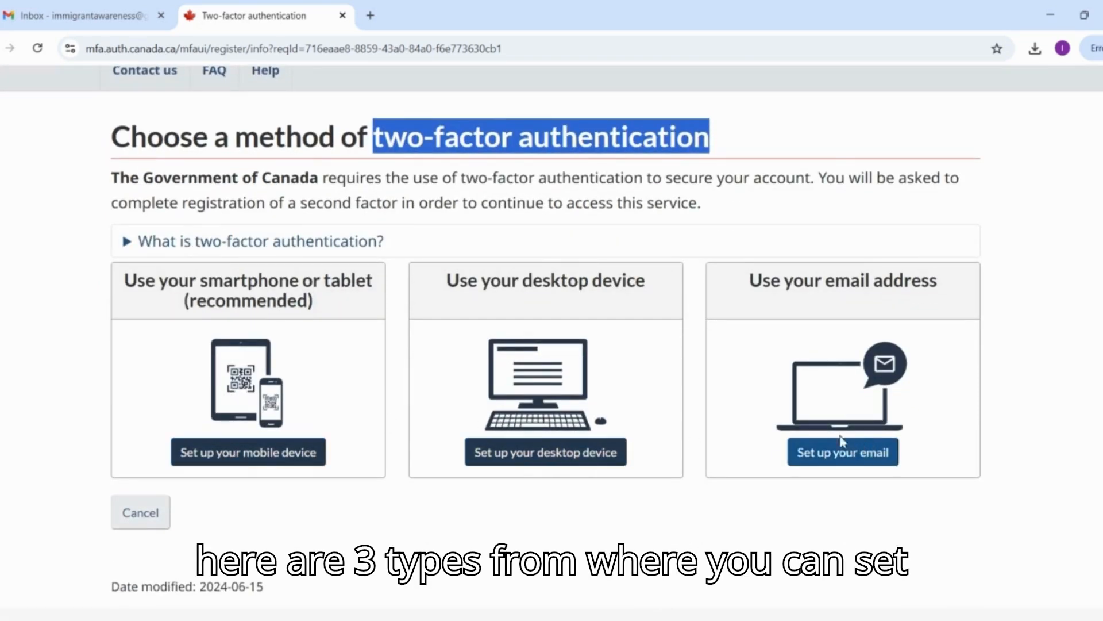
left_click(157, 299)
left_click_drag(157, 299, 132, 291)
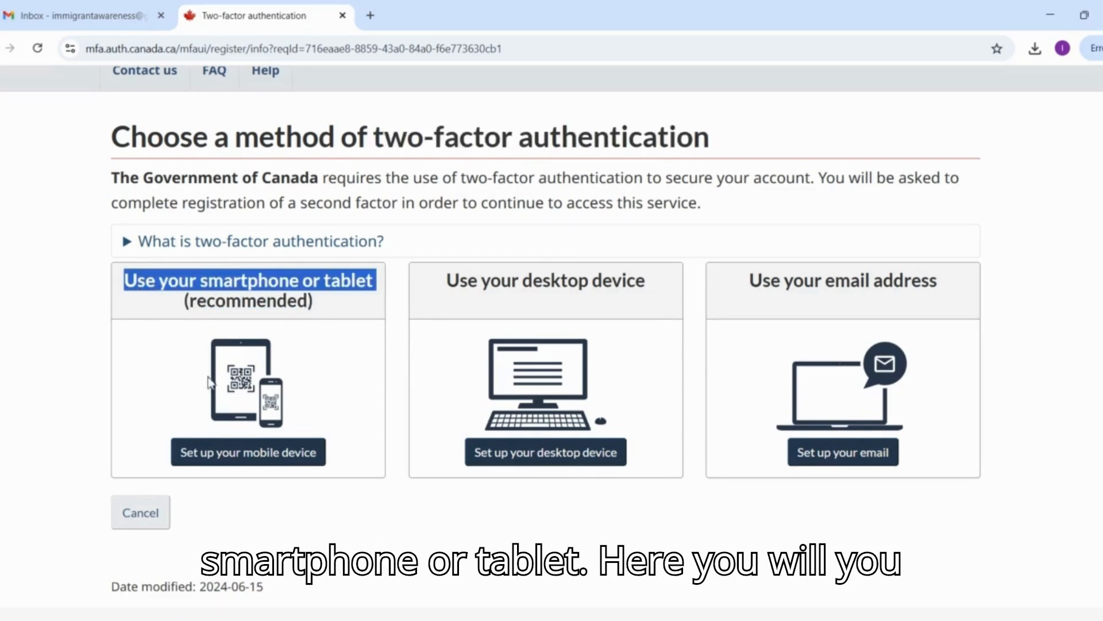
left_click_drag(468, 281, 660, 291)
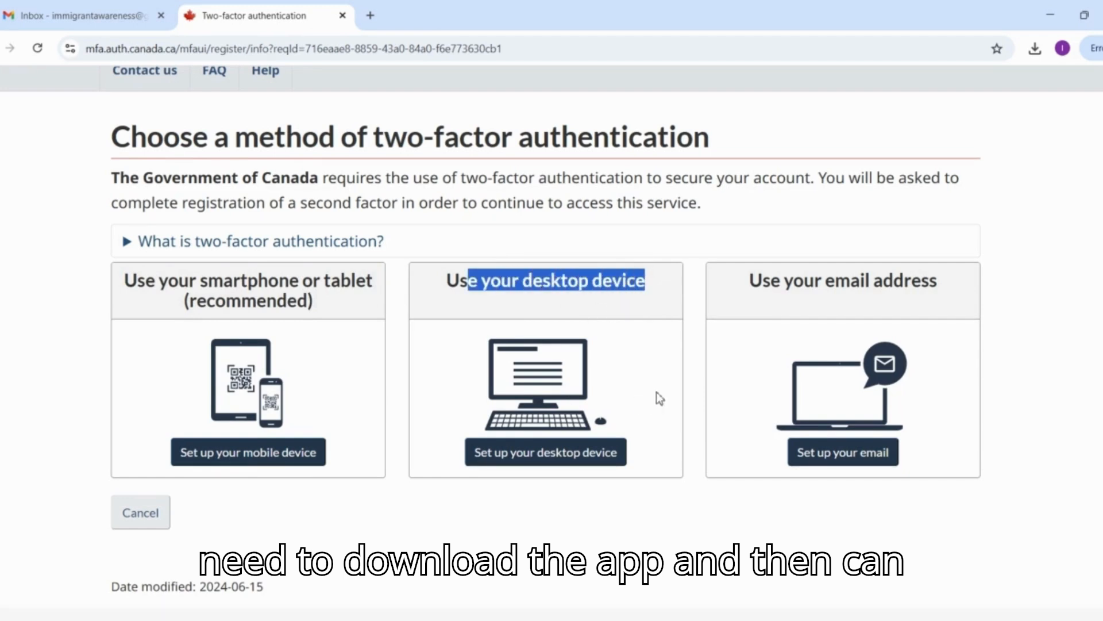
left_click_drag(771, 280, 939, 289)
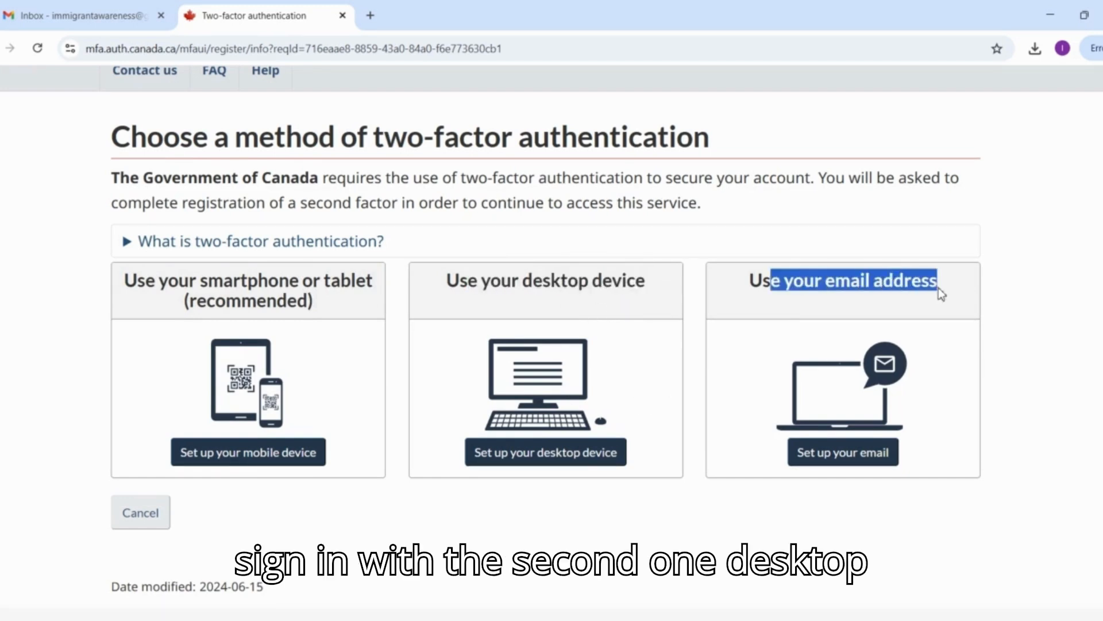
left_click(939, 288)
Choose email as the two-factor authentication method and accept its privacy statement and terms.
left_click(835, 464)
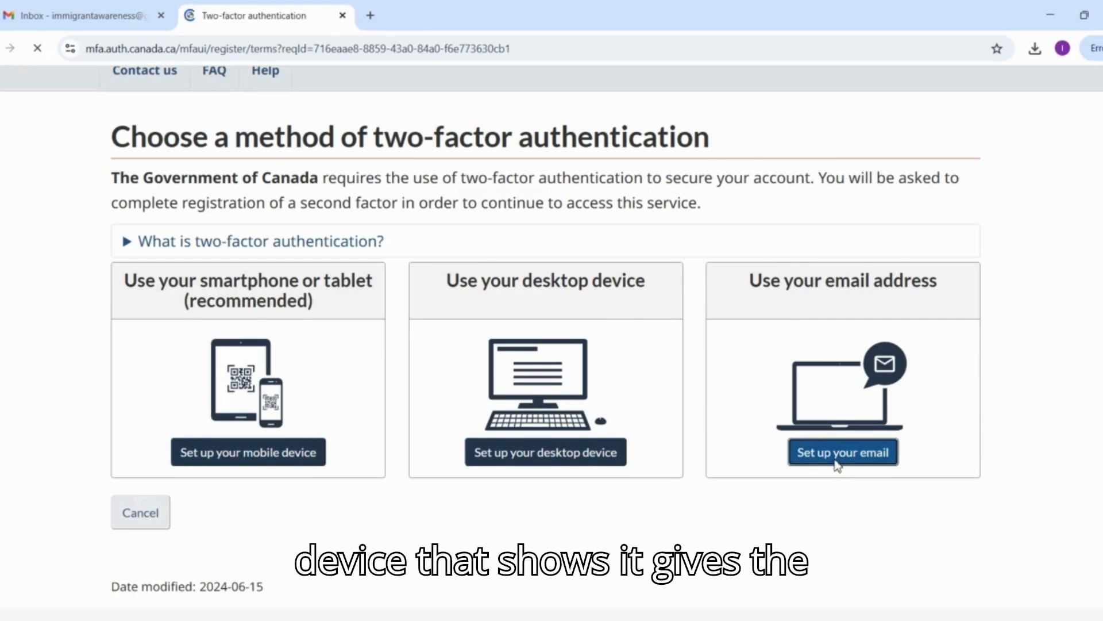
scroll(554, 476, "down", 5)
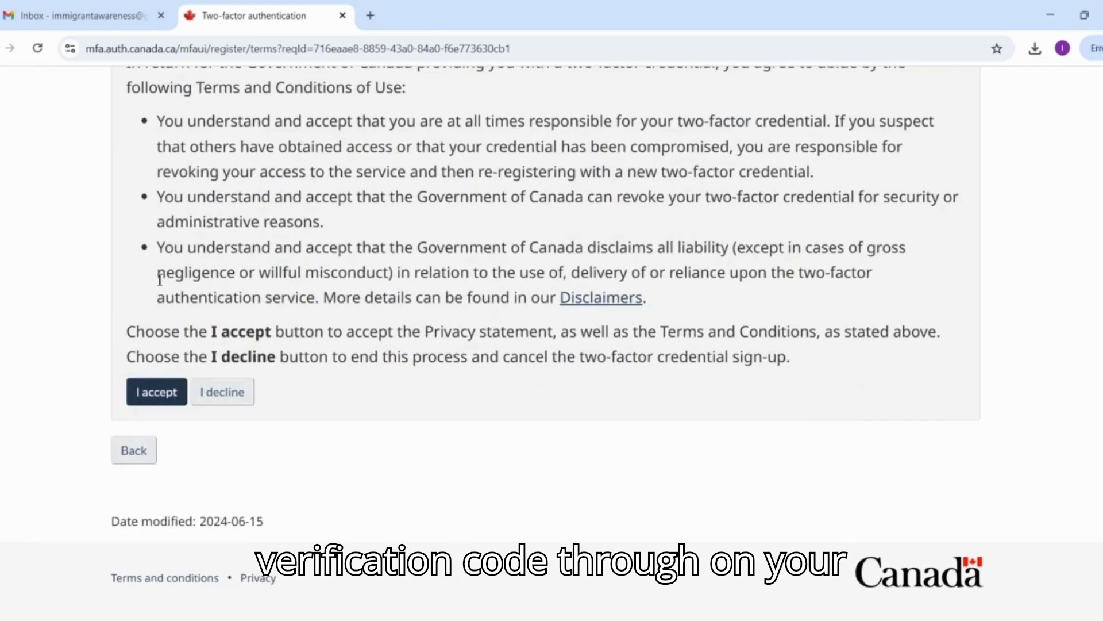
left_click(147, 396)
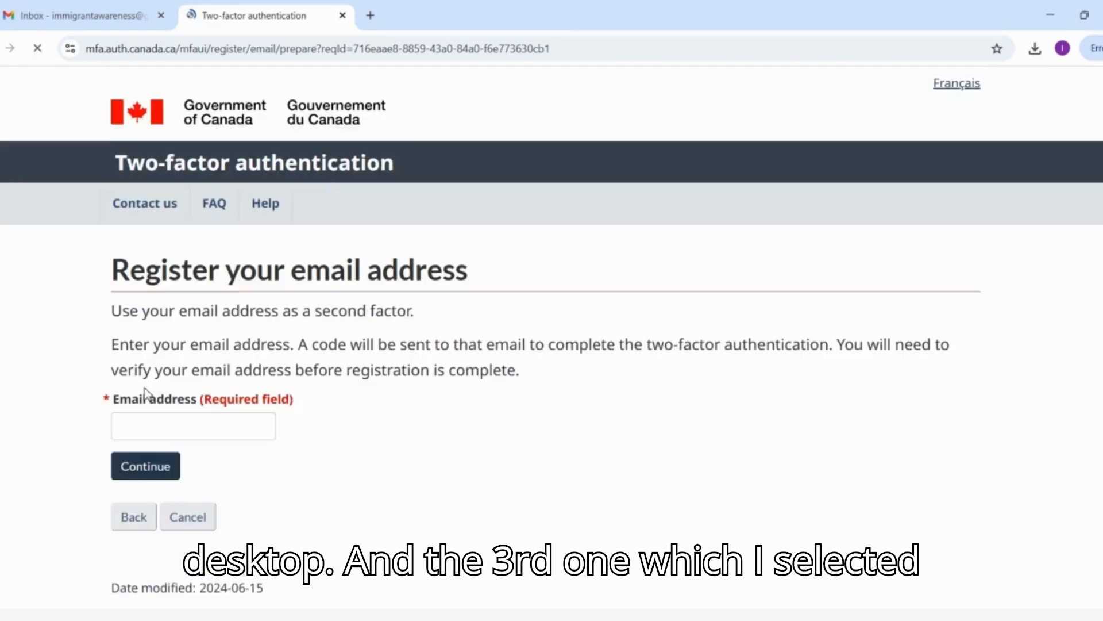
Enter the account holder's email address as the second factor and submit it.
scroll(147, 394, "down", 1)
left_click(148, 406)
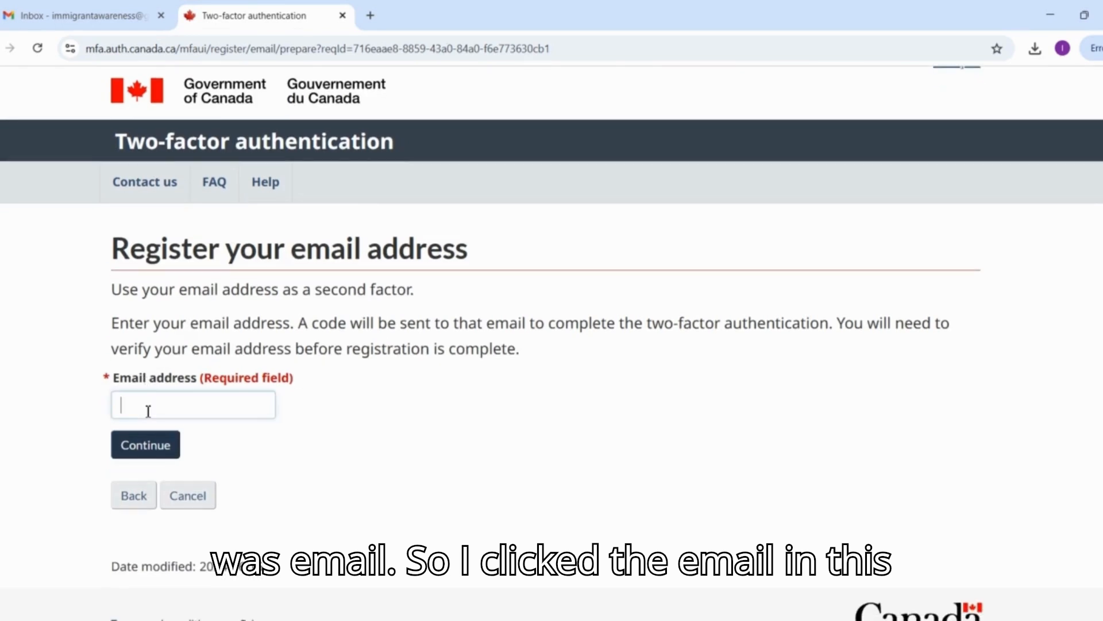
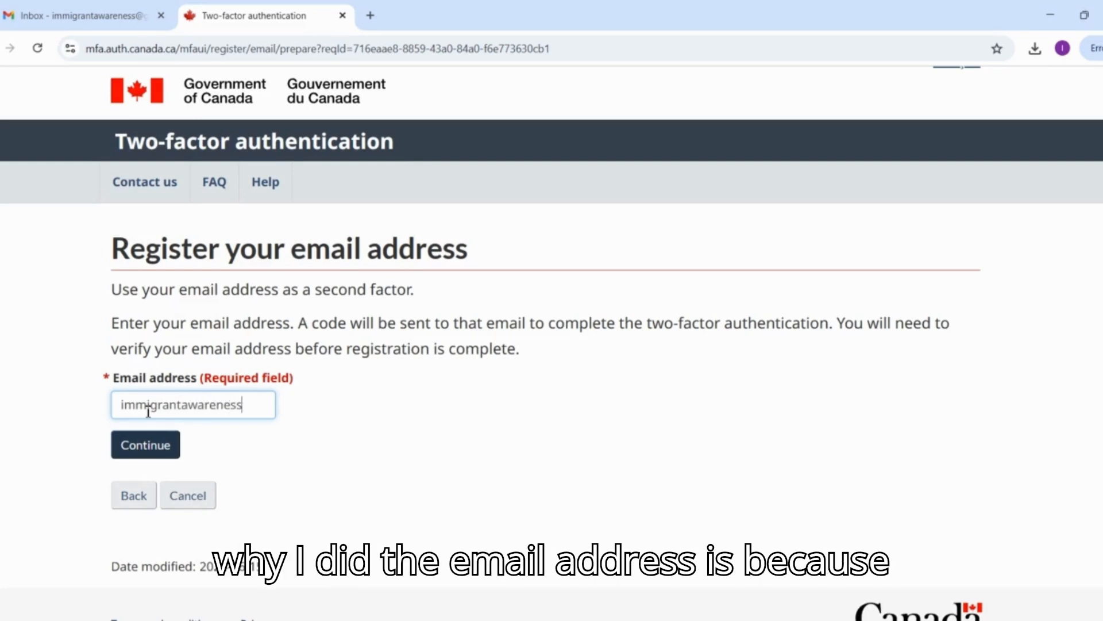
key("Return")
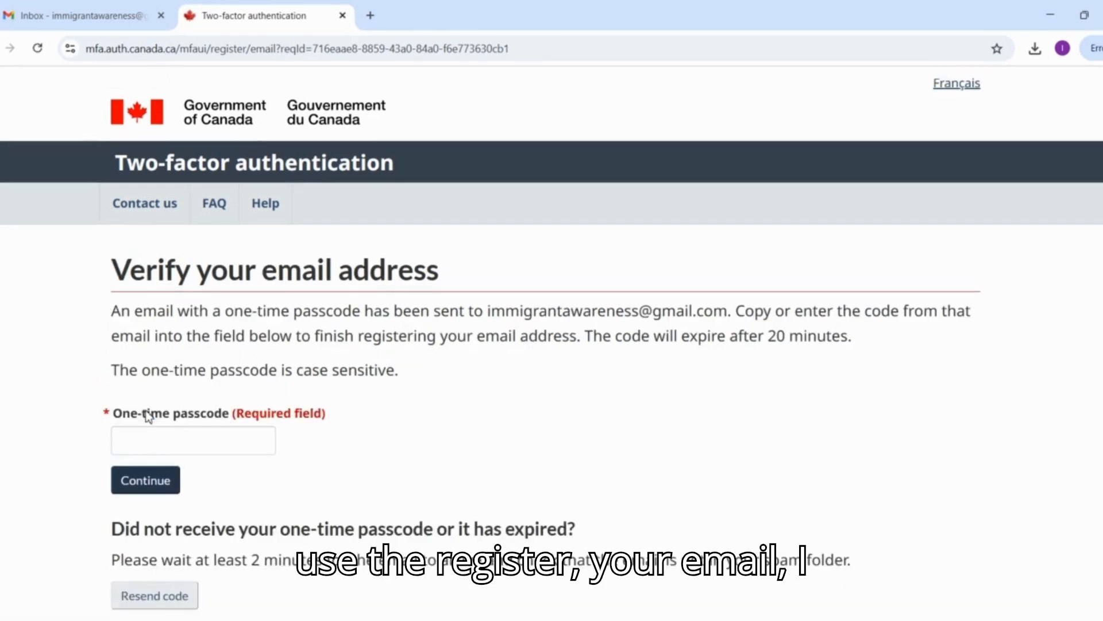
Switch to Gmail, open the GCKey Sign-In email, and copy its one-time passcode.
left_click(46, 8)
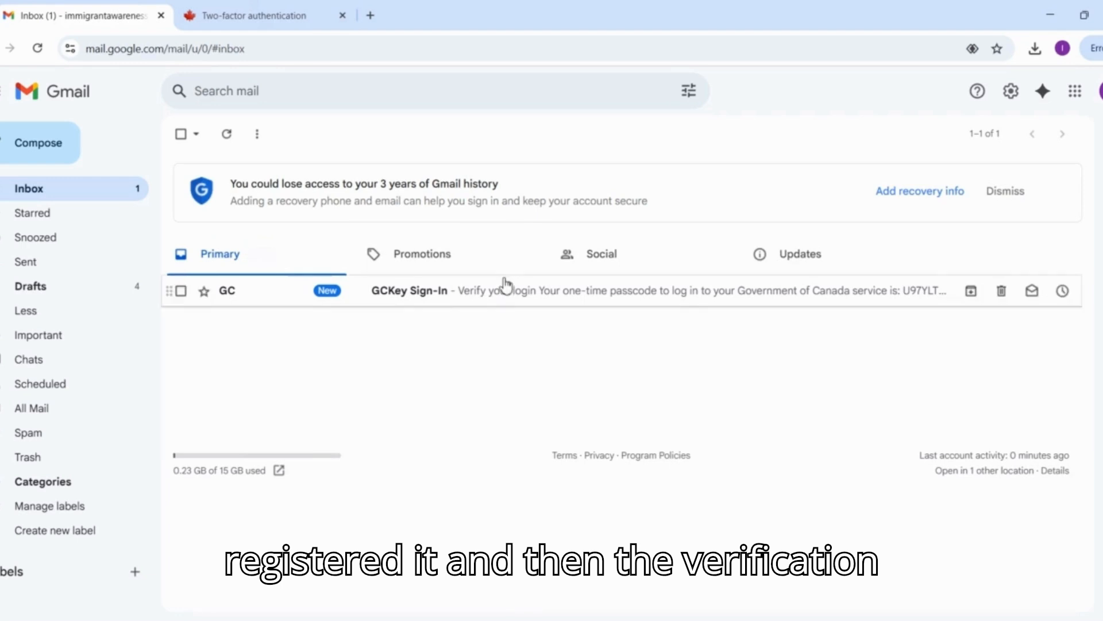
left_click(509, 293)
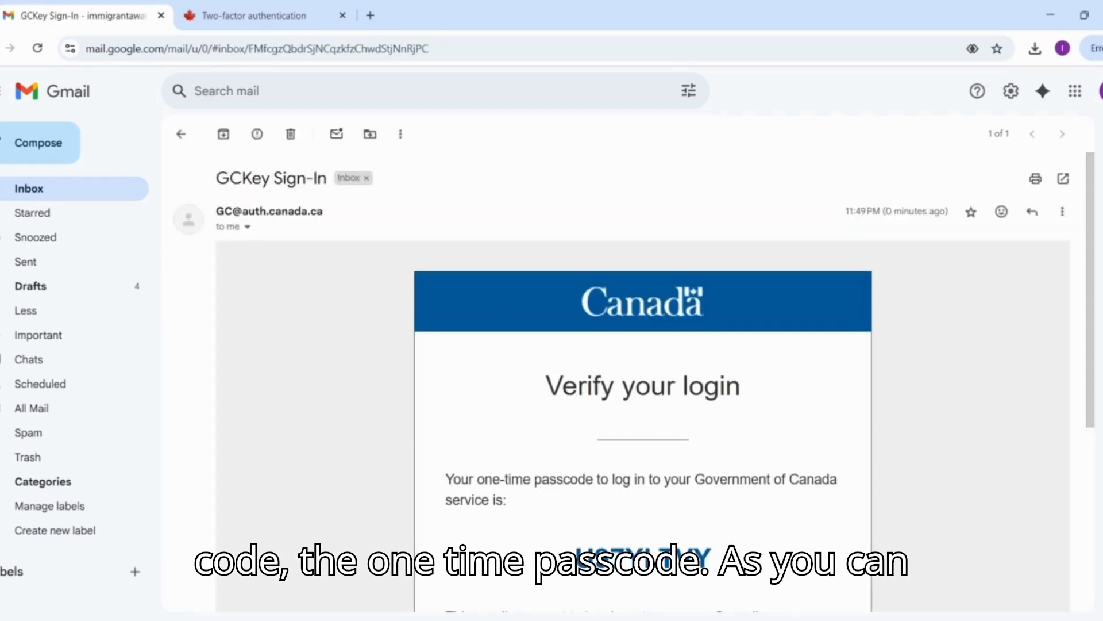
double_click(643, 557)
key("ctrl+c")
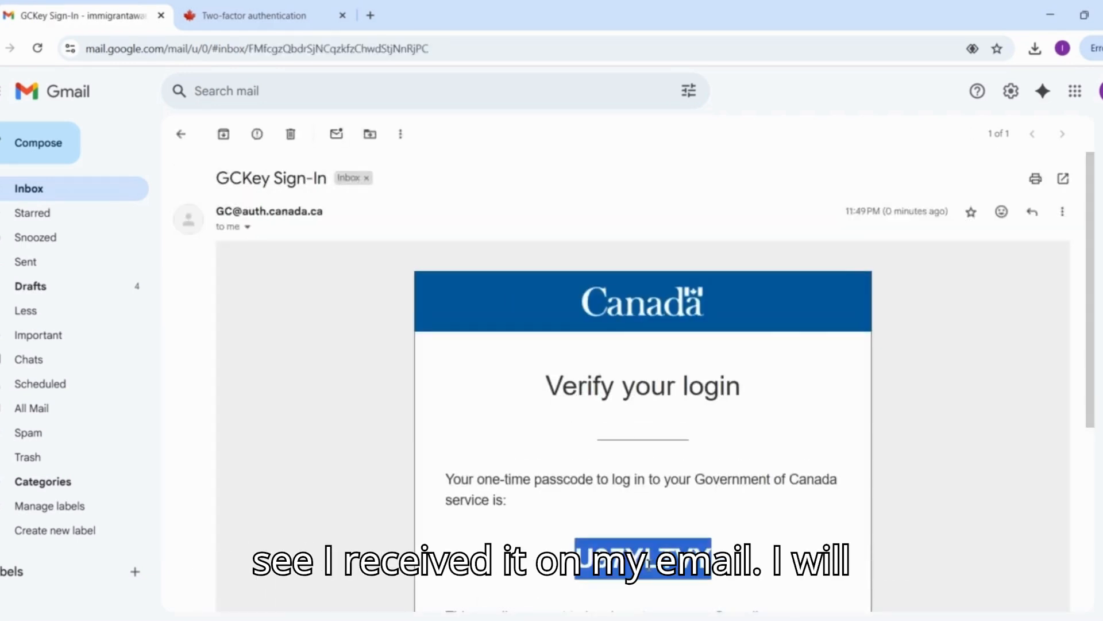
Return to the two-factor authentication page, paste the one-time passcode, and submit it to verify the email address.
left_click(246, 8)
left_click(184, 417)
key("ctrl+v")
left_click(158, 476)
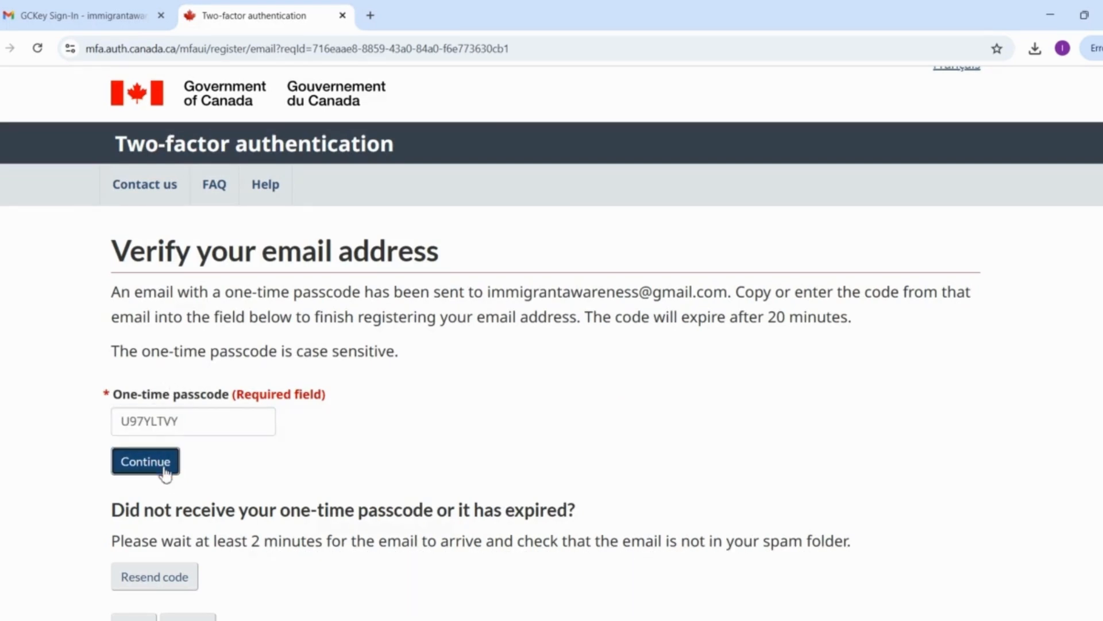
Review the two-factor recovery codes and copy all of them to the clipboard.
scroll(163, 468, "down", 2)
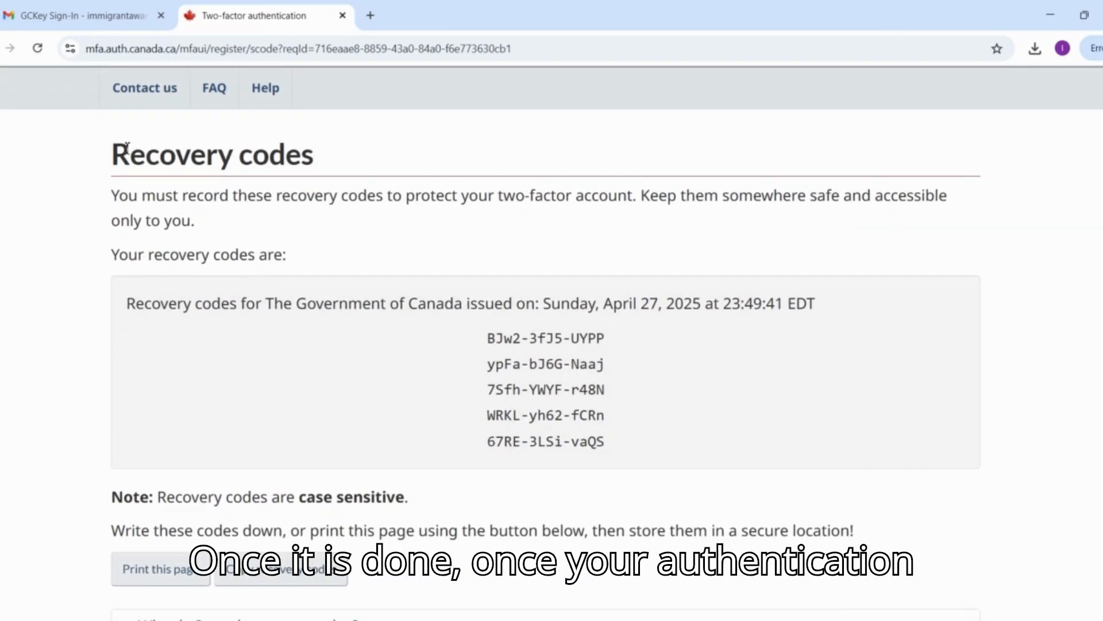
left_click_drag(95, 157, 357, 195)
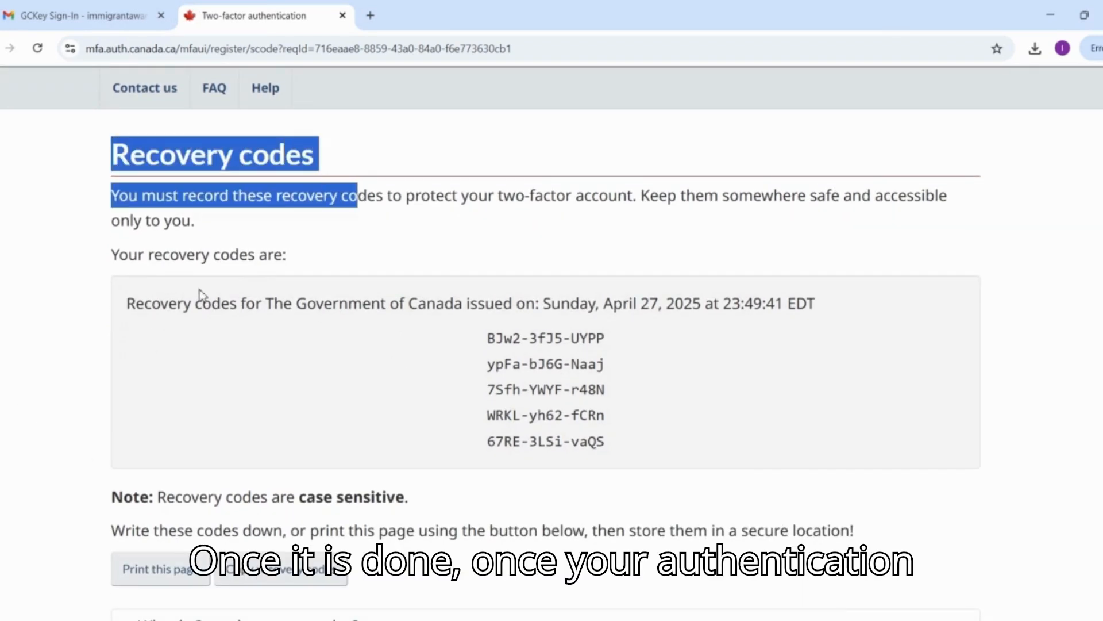
left_click_drag(138, 308, 711, 452)
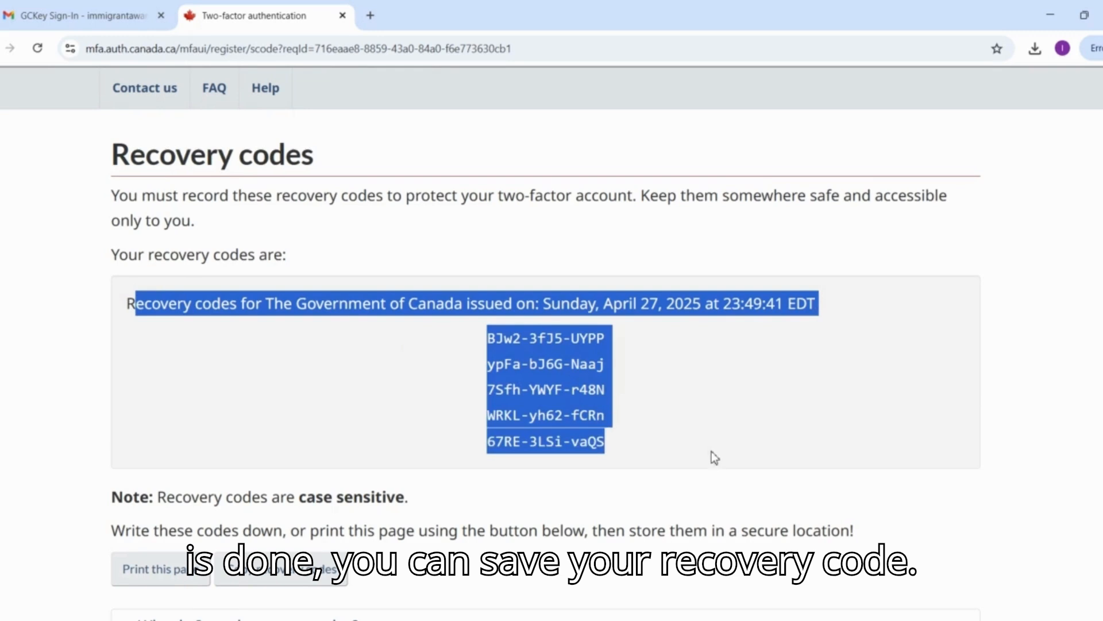
scroll(711, 450, "down", 3)
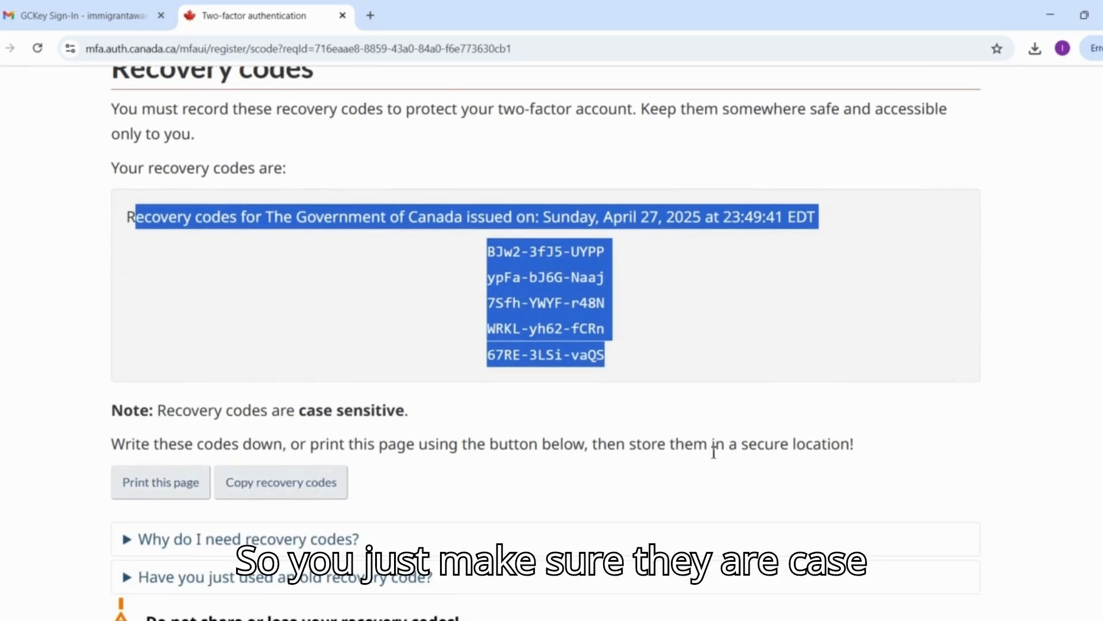
left_click_drag(306, 395, 417, 399)
left_click(484, 243)
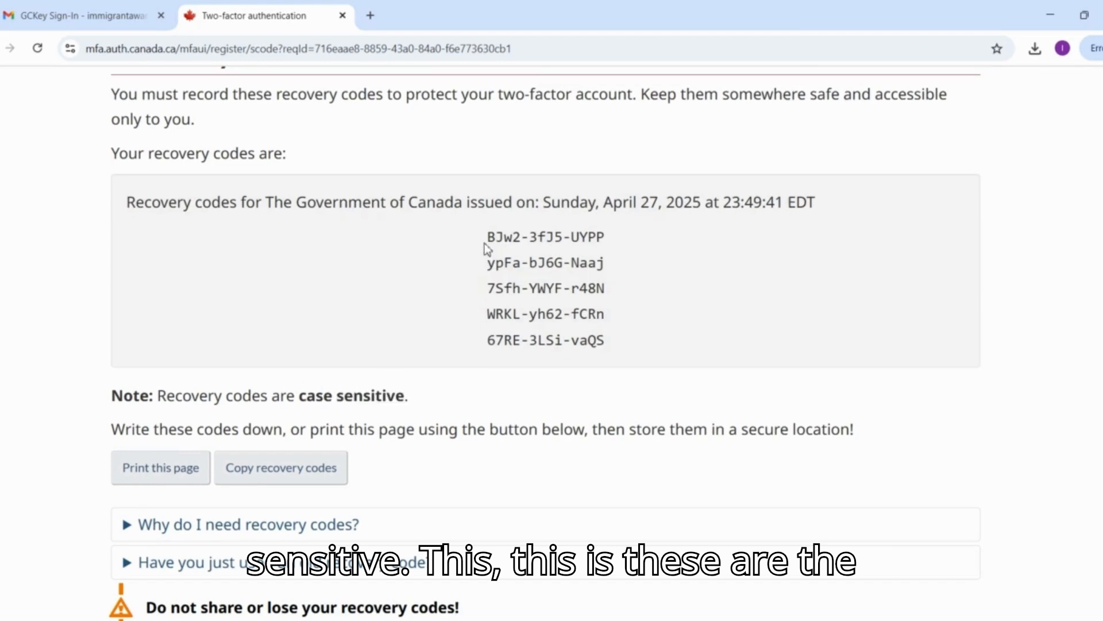
scroll(345, 354, "down", 2)
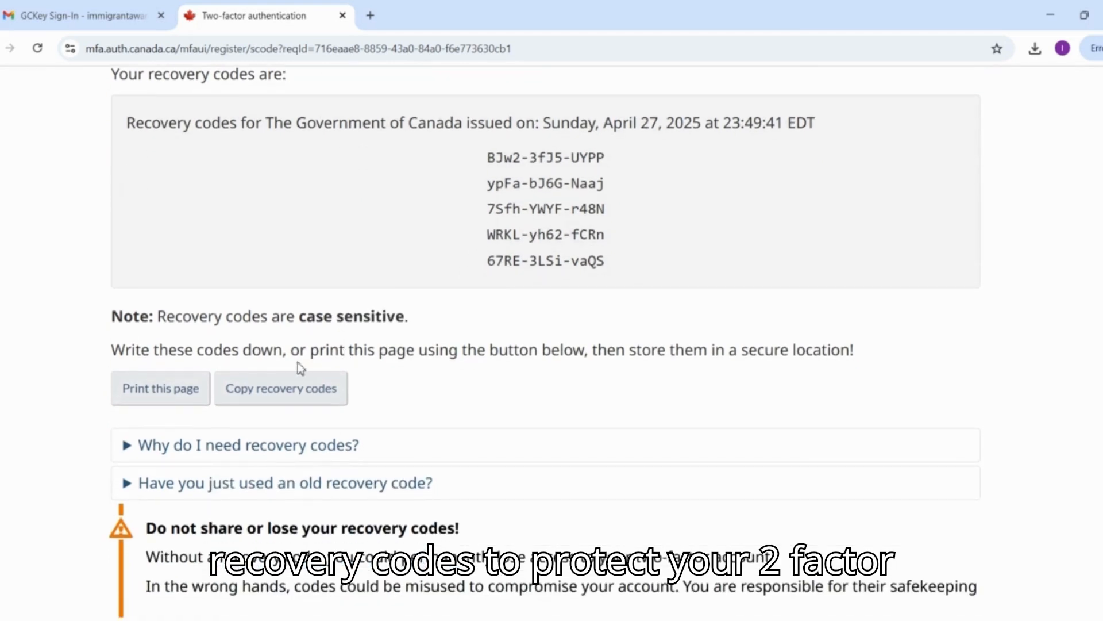
left_click(291, 389)
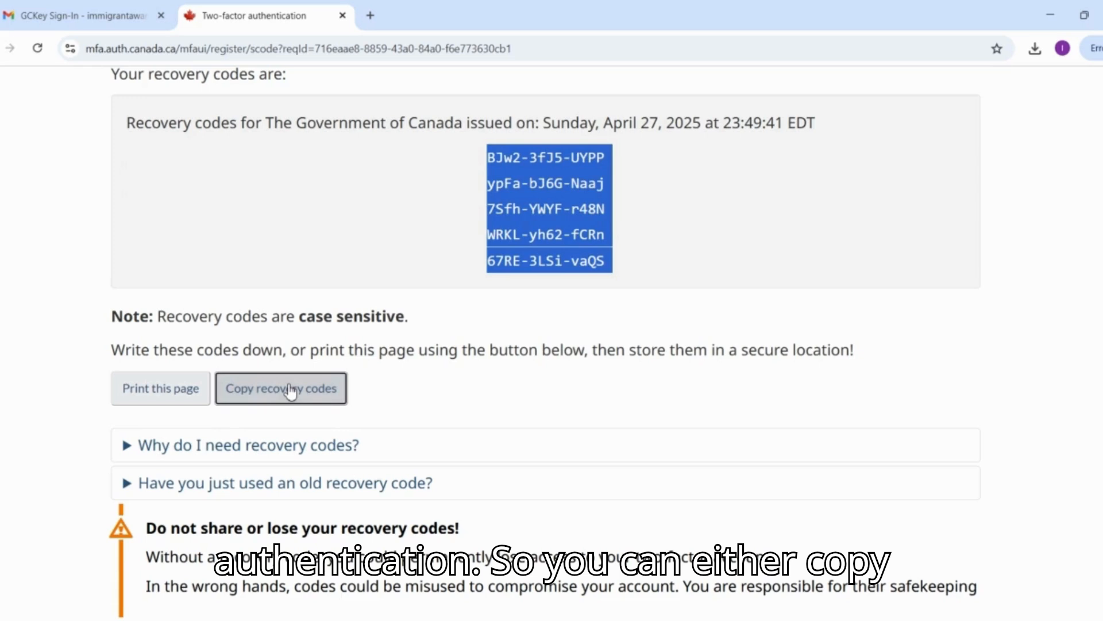
Print the recovery codes page with Microsoft Print to PDF and save it in Documents as "recovery codes".
left_click(132, 366)
left_click(148, 390)
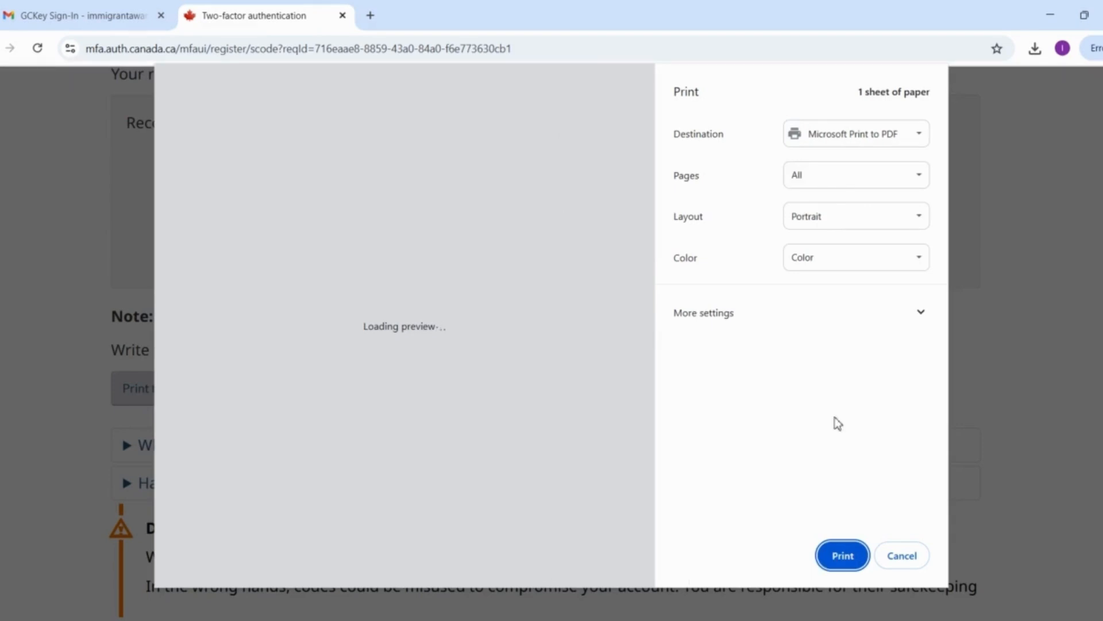
left_click(858, 549)
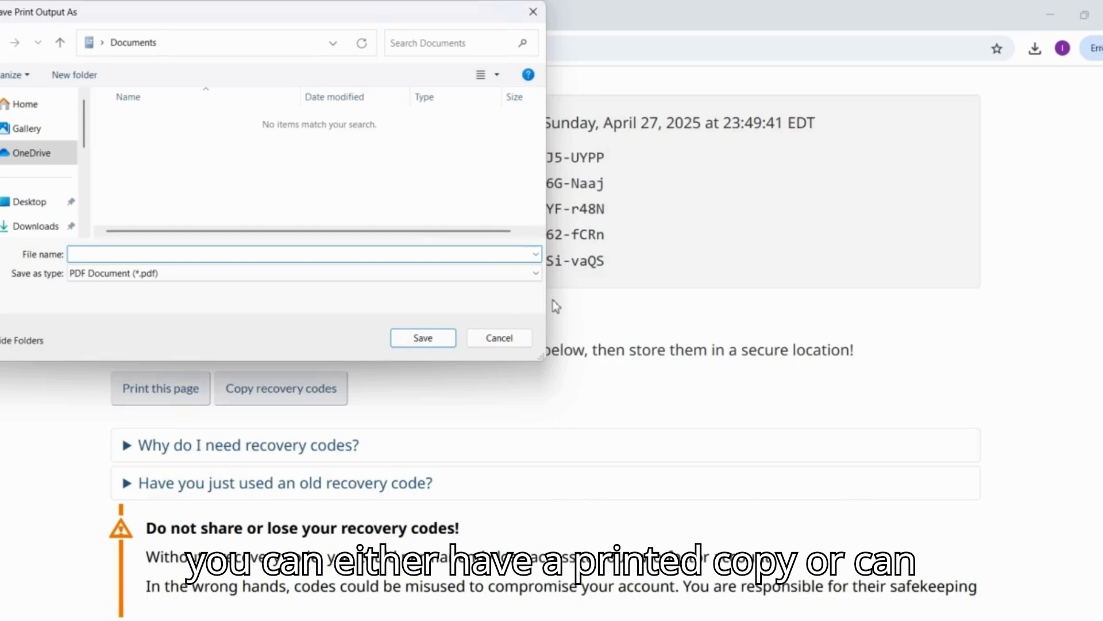
type("recove")
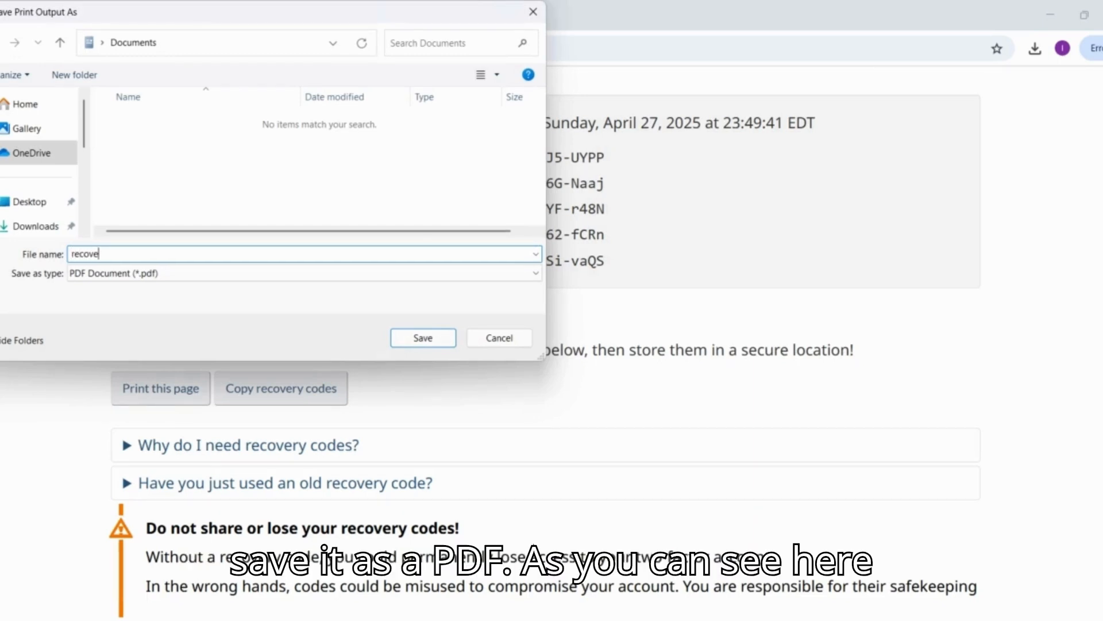
type("ry codes")
key("Return")
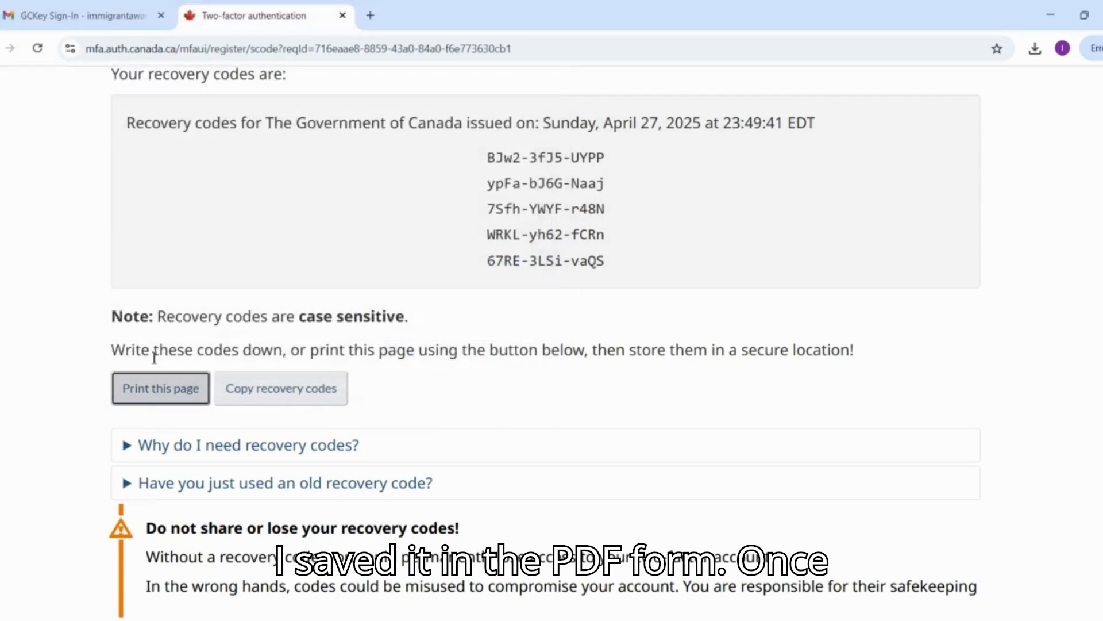
Confirm that the recovery codes have been securely recorded and stored, and continue.
scroll(154, 358, "down", 4)
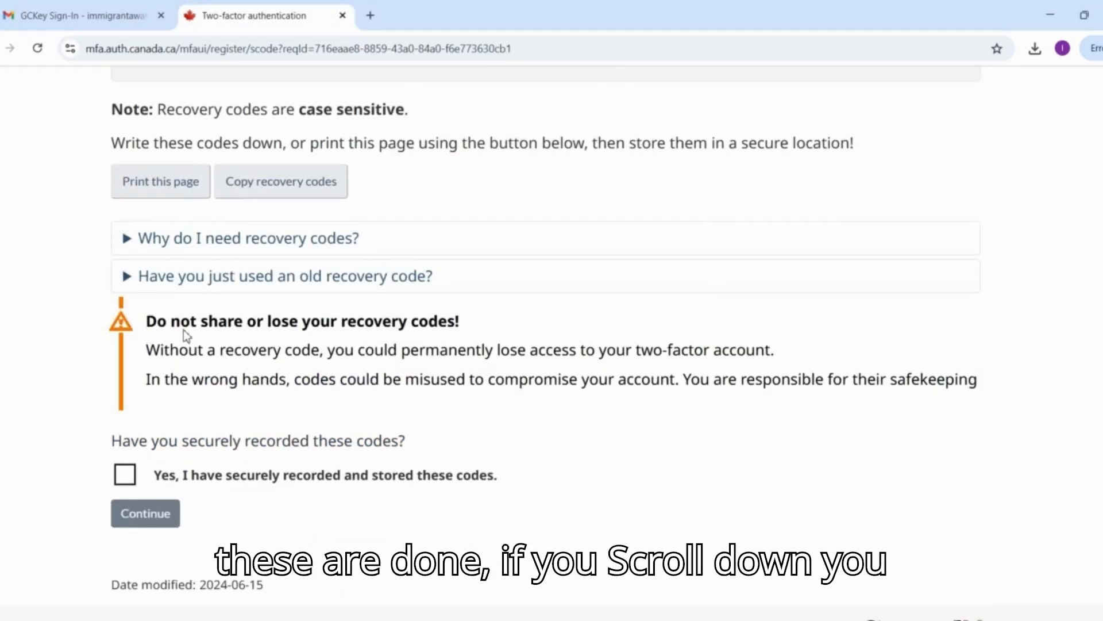
scroll(184, 332, "down", 1)
left_click_drag(115, 382, 374, 384)
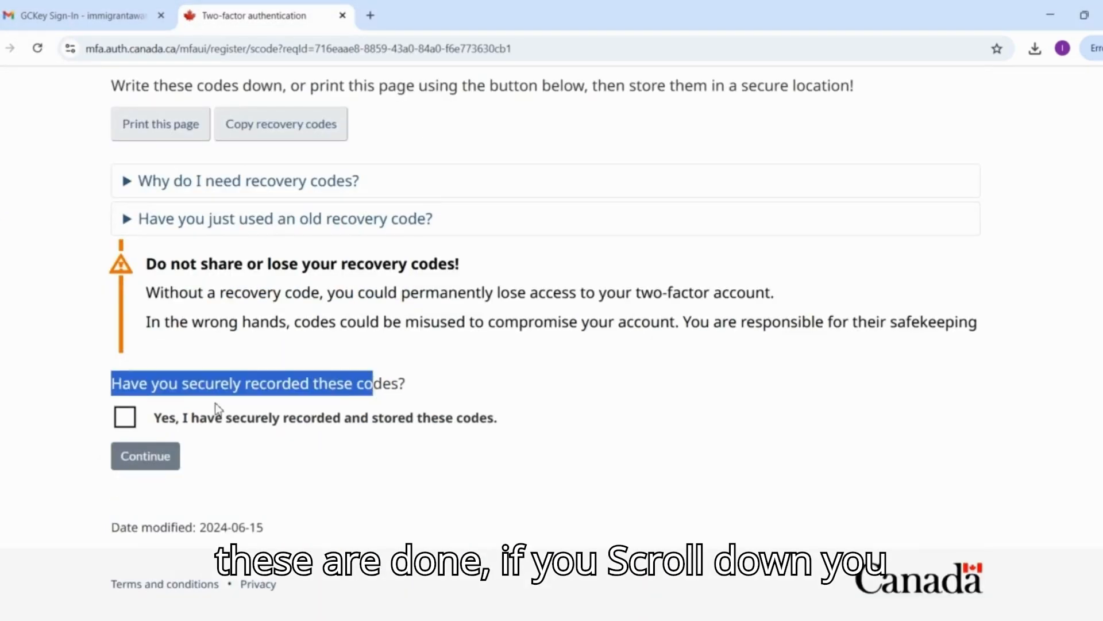
left_click(124, 419)
left_click(126, 456)
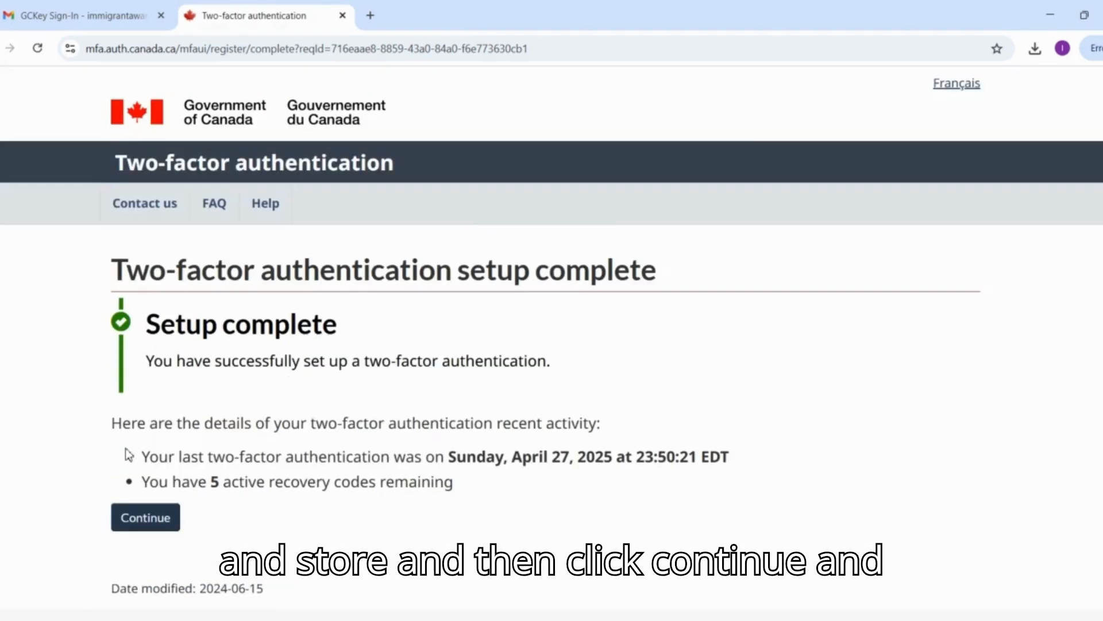
Continue past the two-factor authentication setup summary to the account's Terms and Conditions.
scroll(128, 454, "down", 1)
left_click_drag(147, 259, 409, 296)
left_click(164, 460)
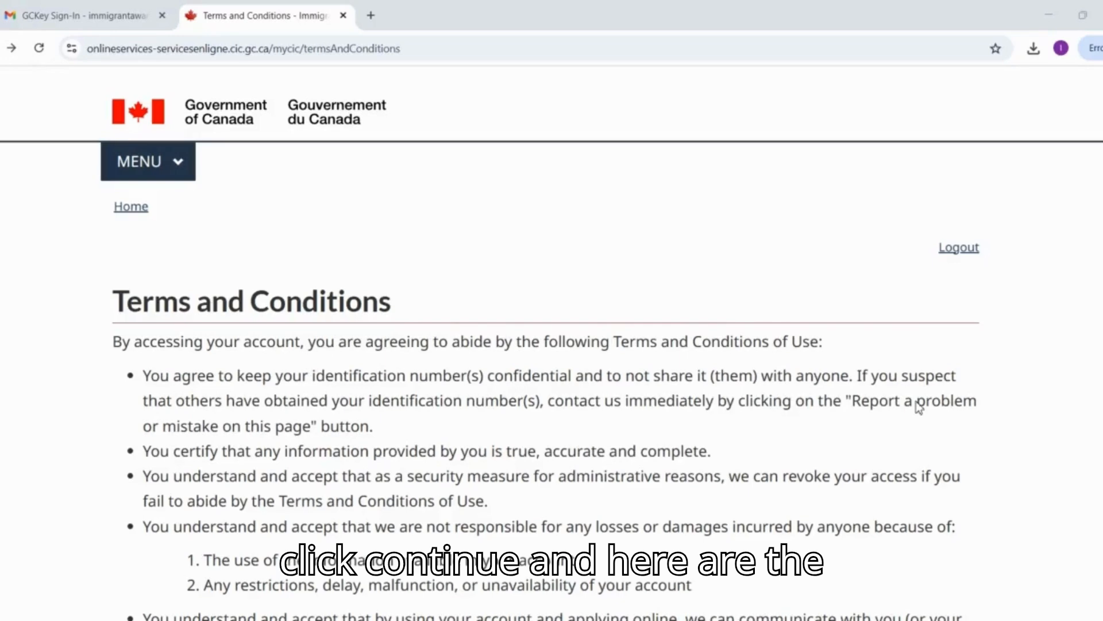
Review the account's Terms and Conditions of Use and accept them.
scroll(919, 406, "down", 1)
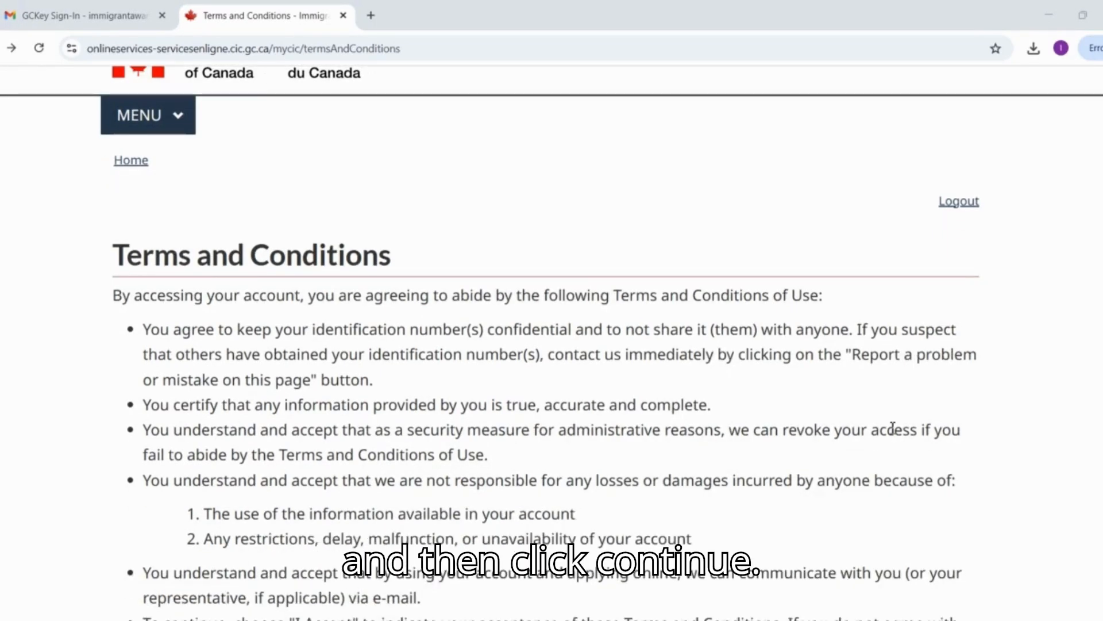
scroll(893, 428, "down", 6)
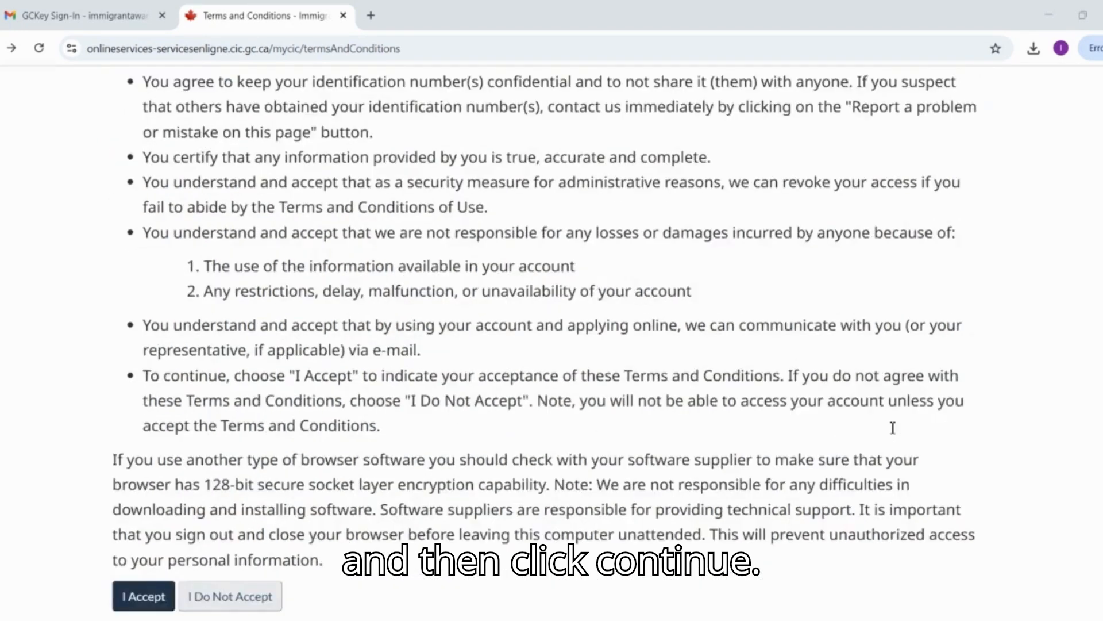
scroll(892, 428, "up", 4)
scroll(606, 347, "down", 4)
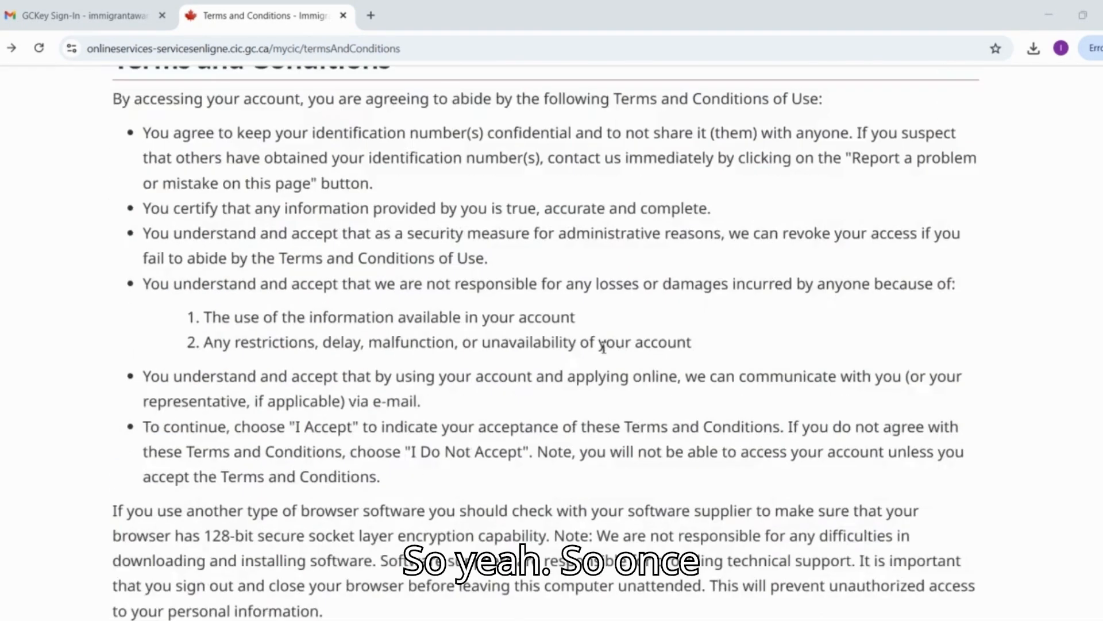
scroll(414, 317, "down", 1)
left_click(141, 481)
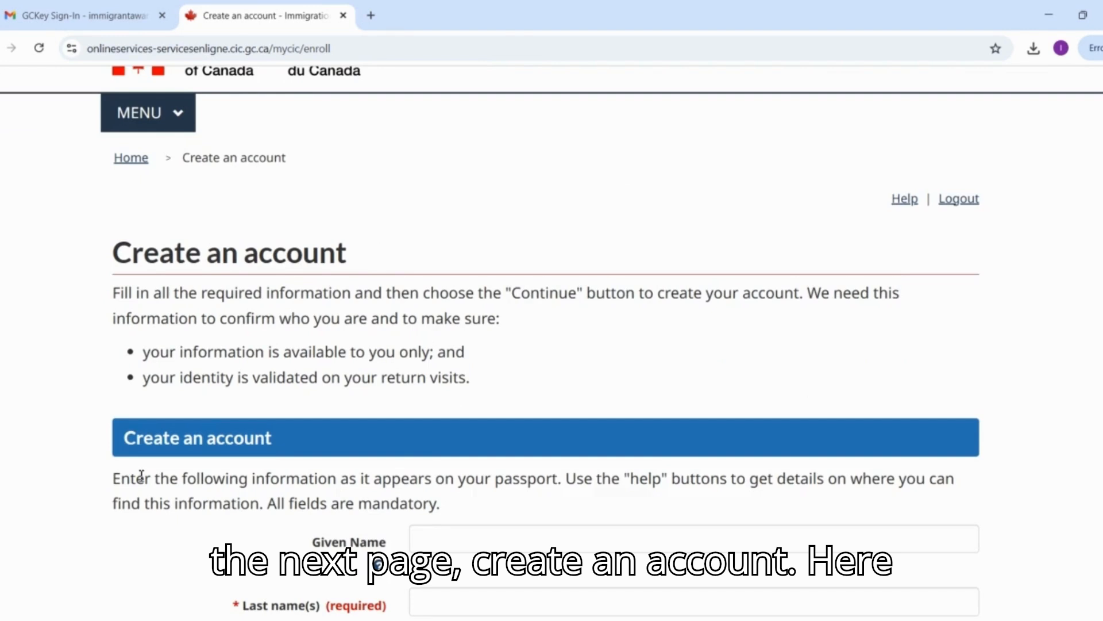
Fill in the account form with "First Name" as the given name and "Last Name" as the last name.
scroll(141, 476, "down", 4)
left_click(516, 274)
type("First ")
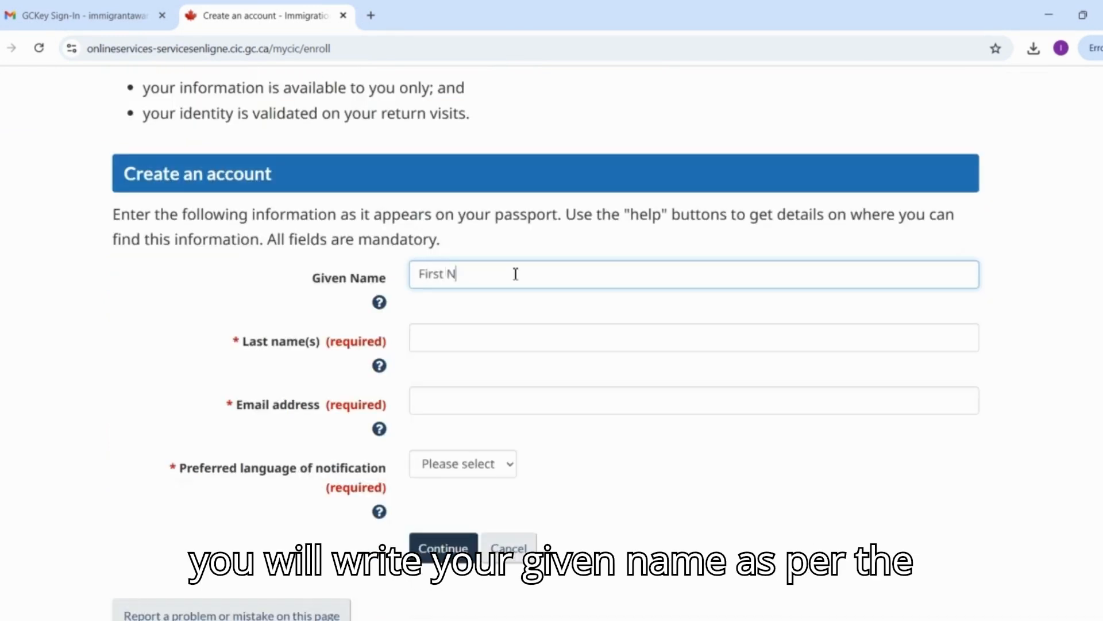
type("Name")
key("Tab")
Enter the account holder's email address and set the preferred language of notification to French.
key("Tab")
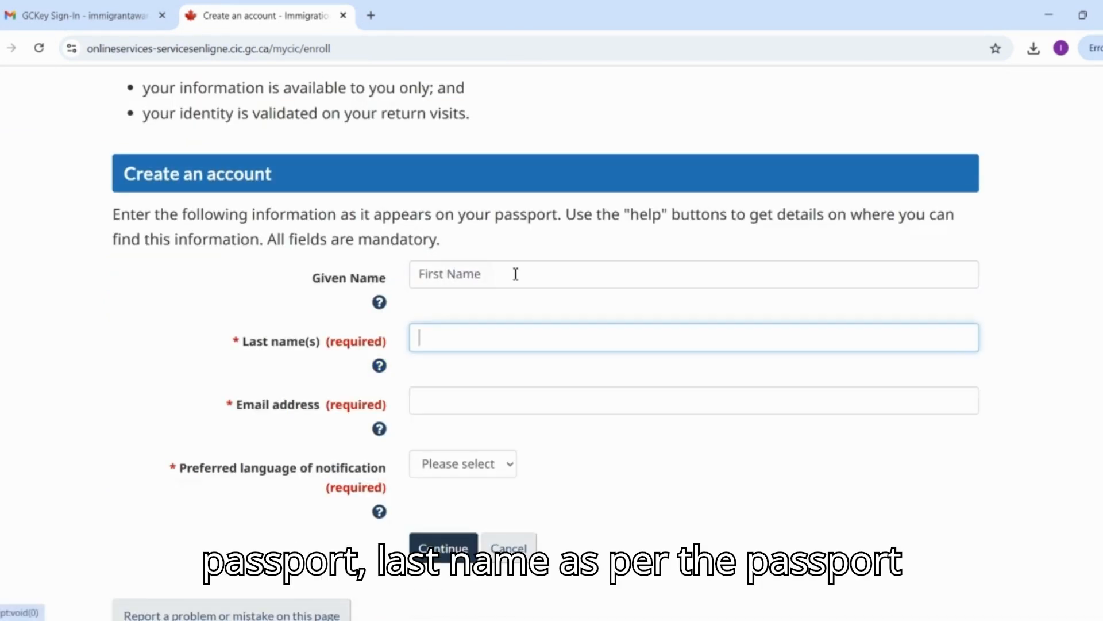
type("Last Name")
key("Tab")
key("Tab")
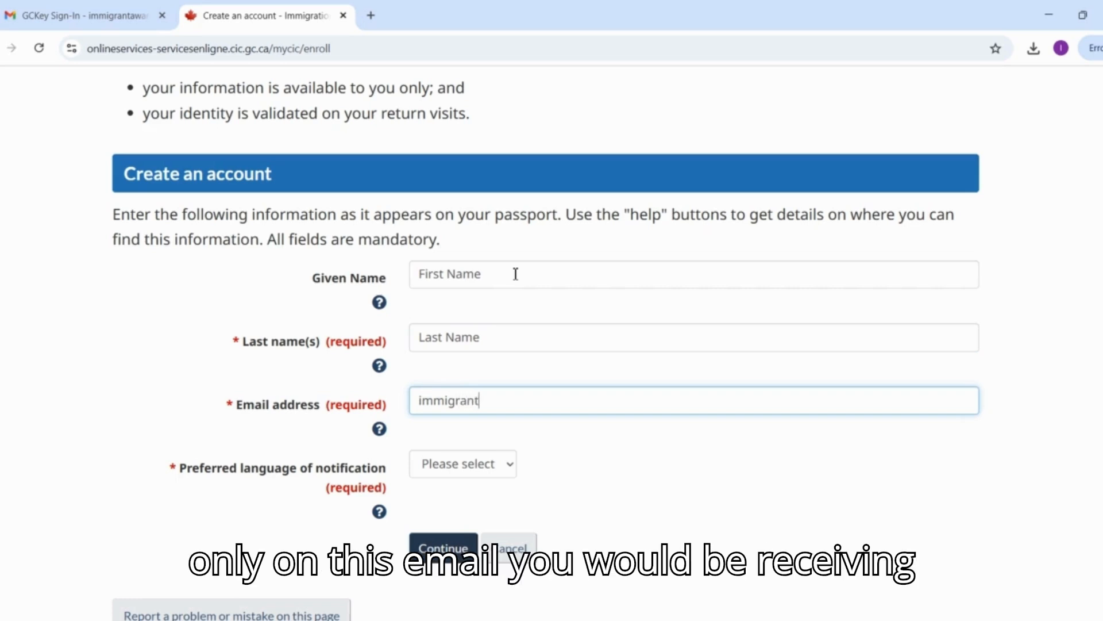
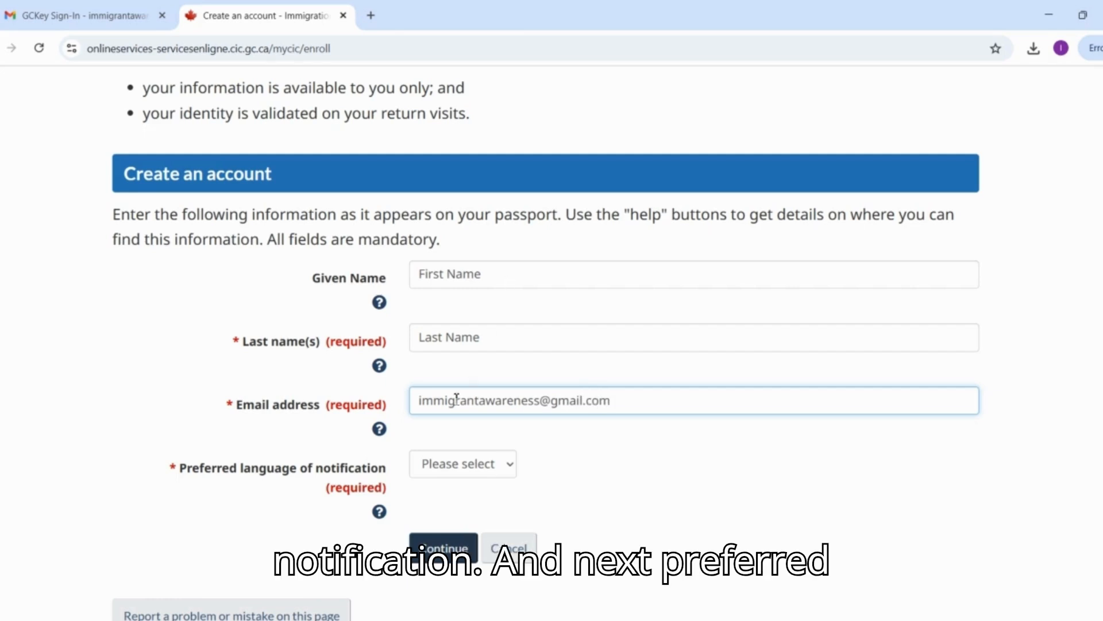
left_click(492, 471)
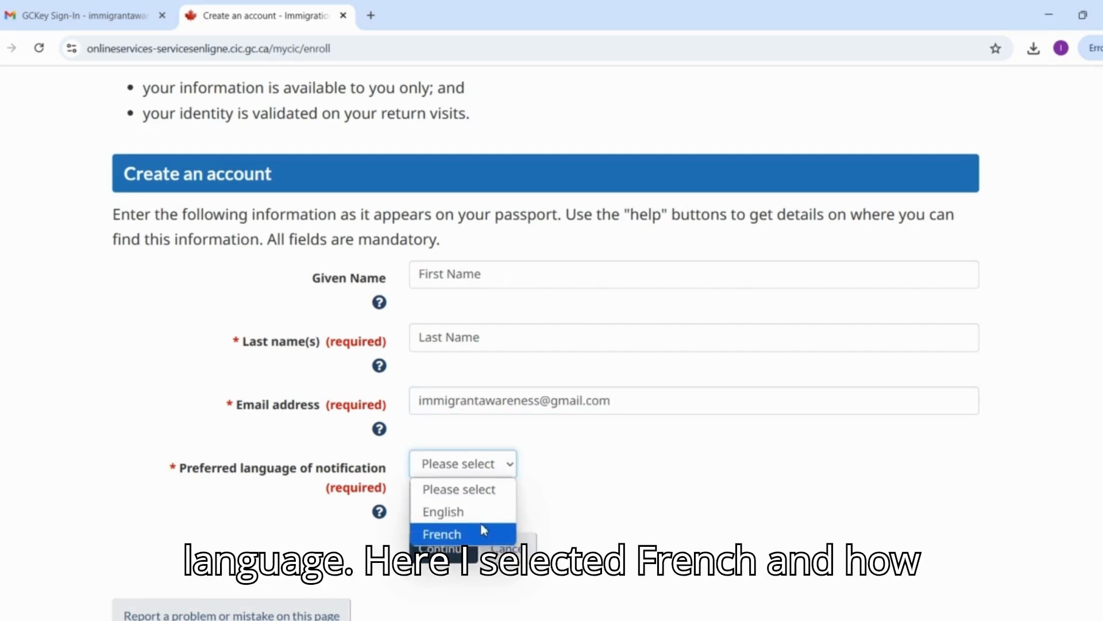
left_click(482, 529)
scroll(483, 529, "down", 1)
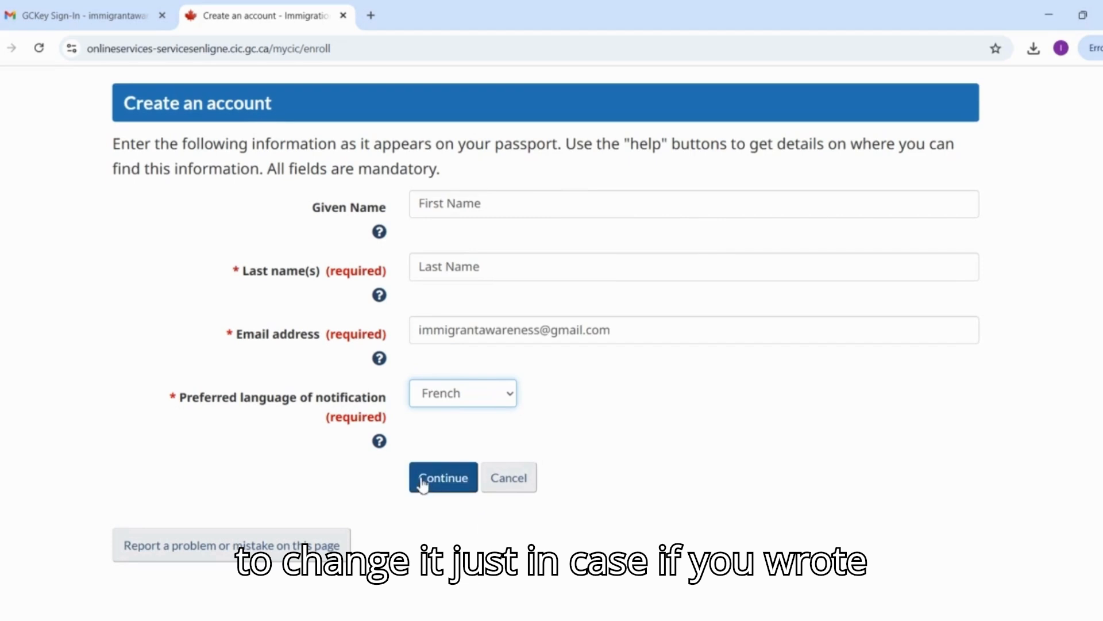
Extend the given name to "First Name or leave blank" and submit the account form.
left_click(491, 208)
type("or leave blank")
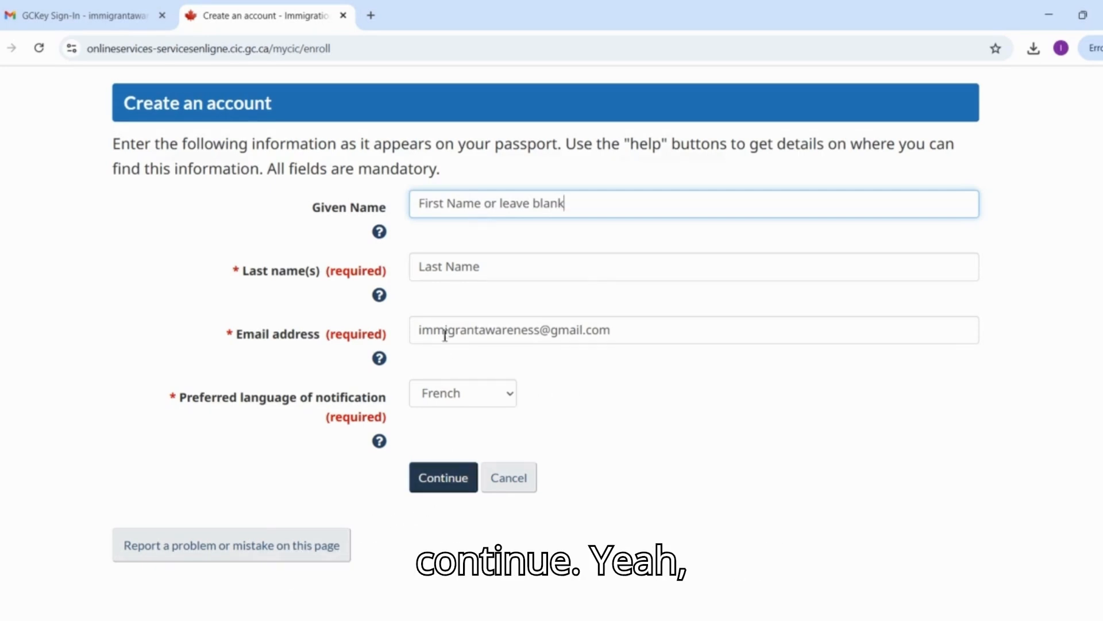
left_click(536, 265)
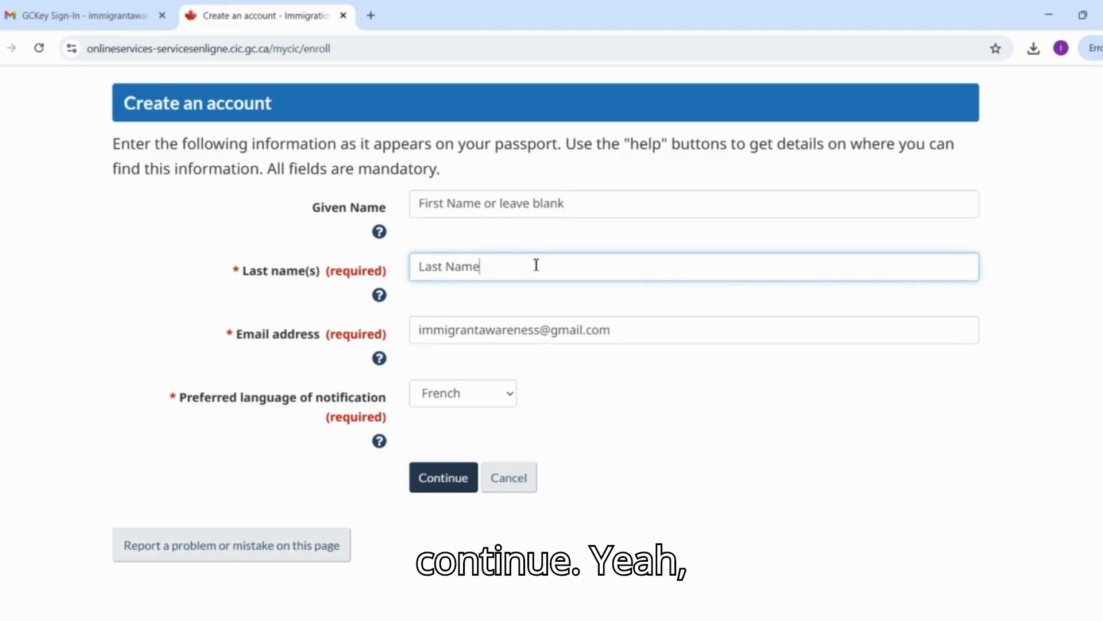
key("Return")
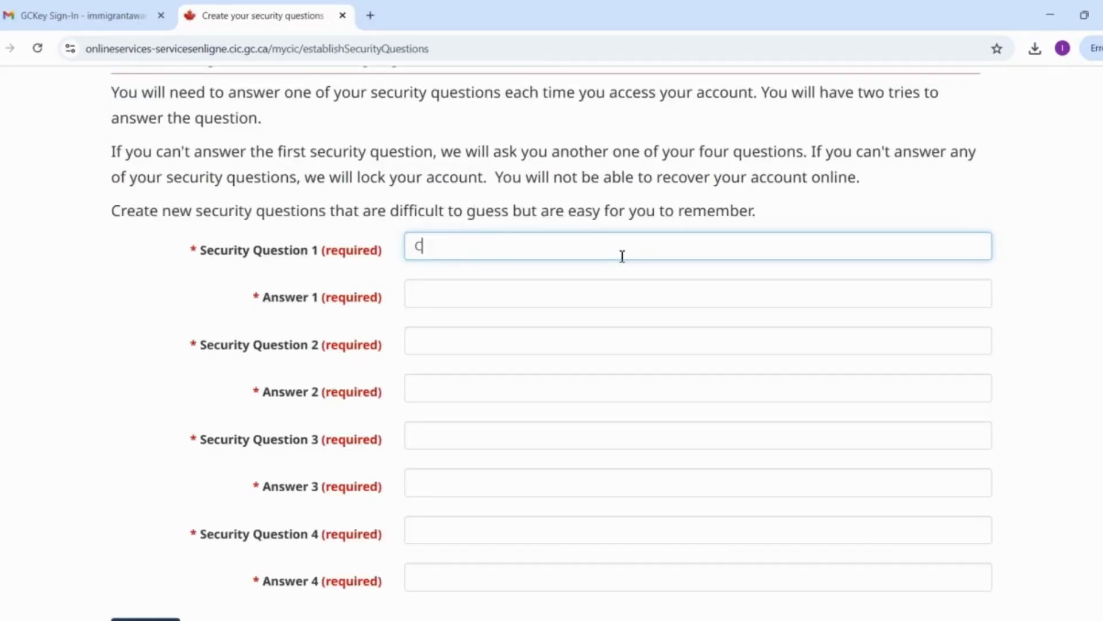
Set security question 1 to "Color of sky" and enter its answer.
type("polo")
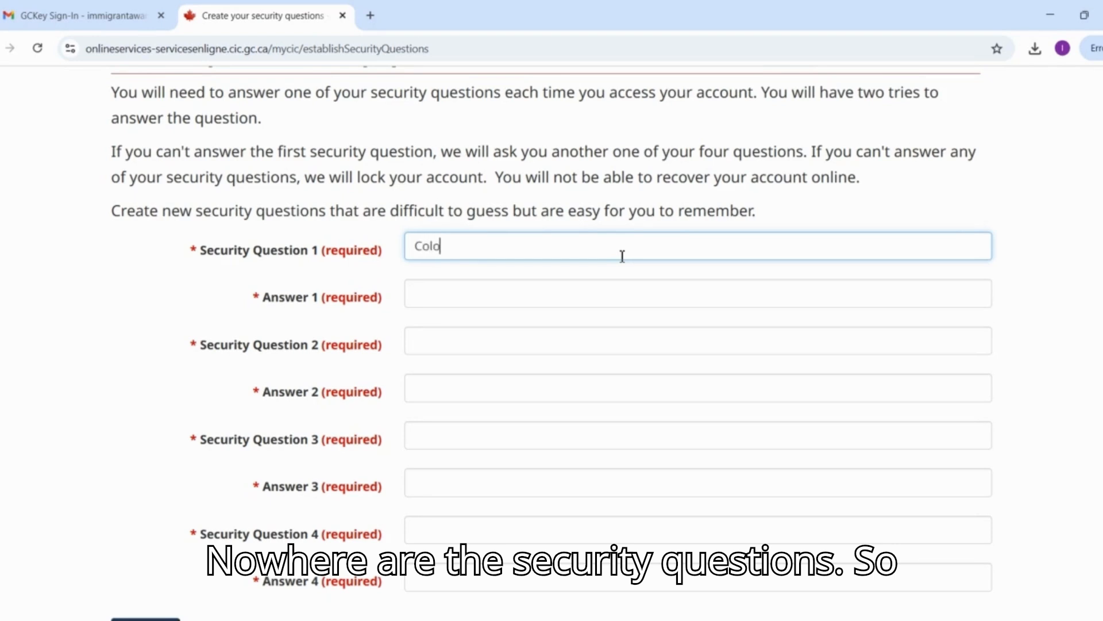
type("r of sky")
key("Tab")
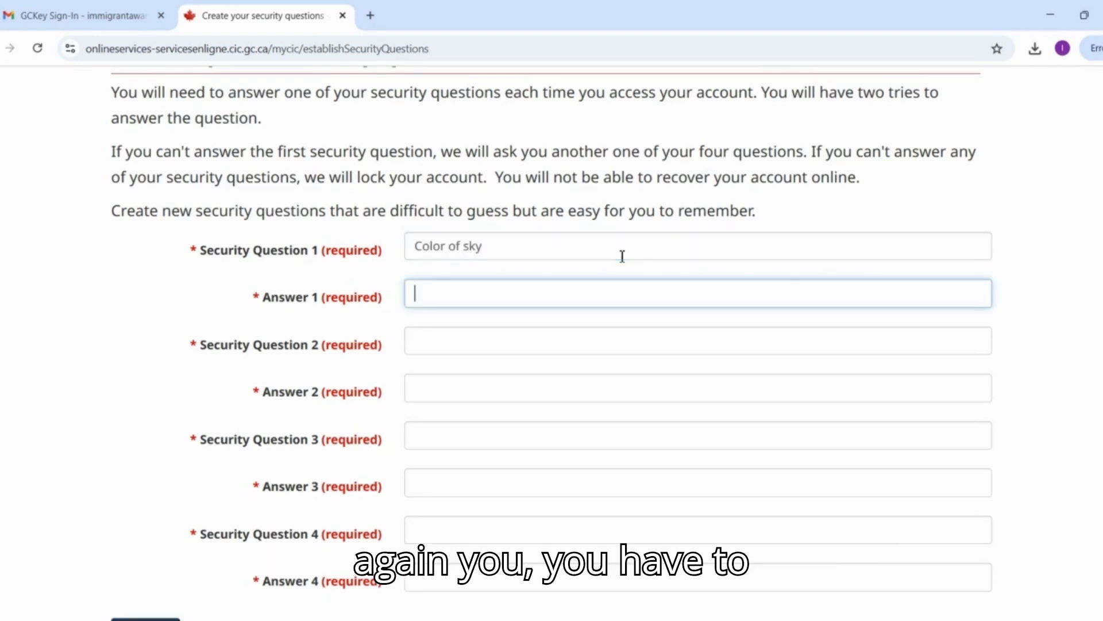
type("blue")
key("Tab")
Set security question 2 to "color of leaves" and enter its answer.
type("colou")
key("BackSpace")
type("r ")
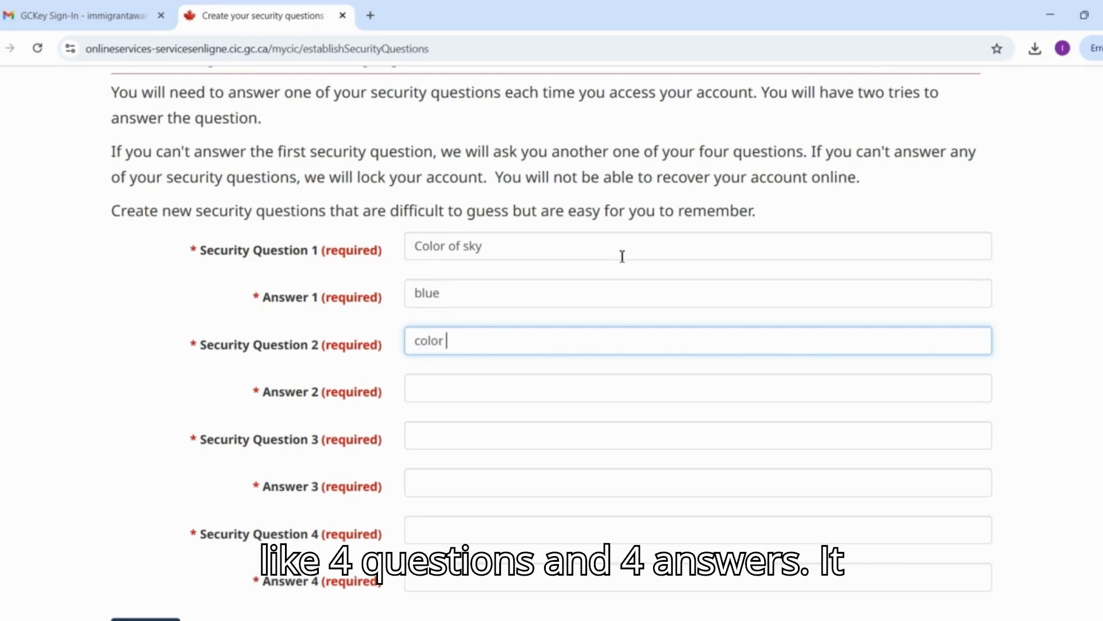
type("of leaves")
key("Tab")
type("green")
key("Tab")
Set security question 3 to "color of moon" and enter its answer.
type("color ")
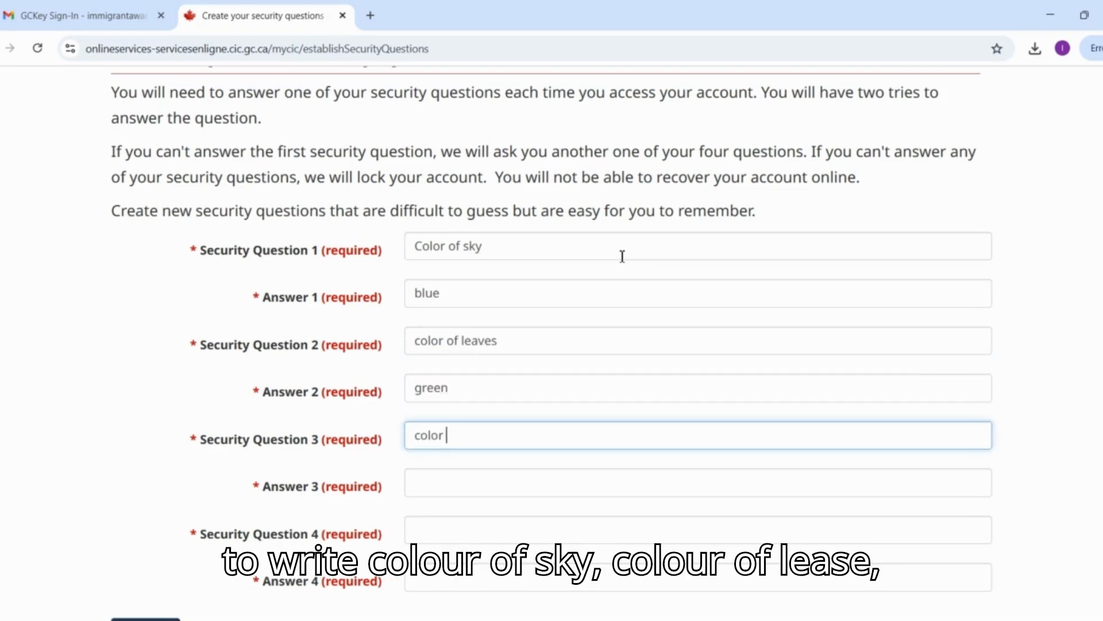
type("of moon")
key("Tab")
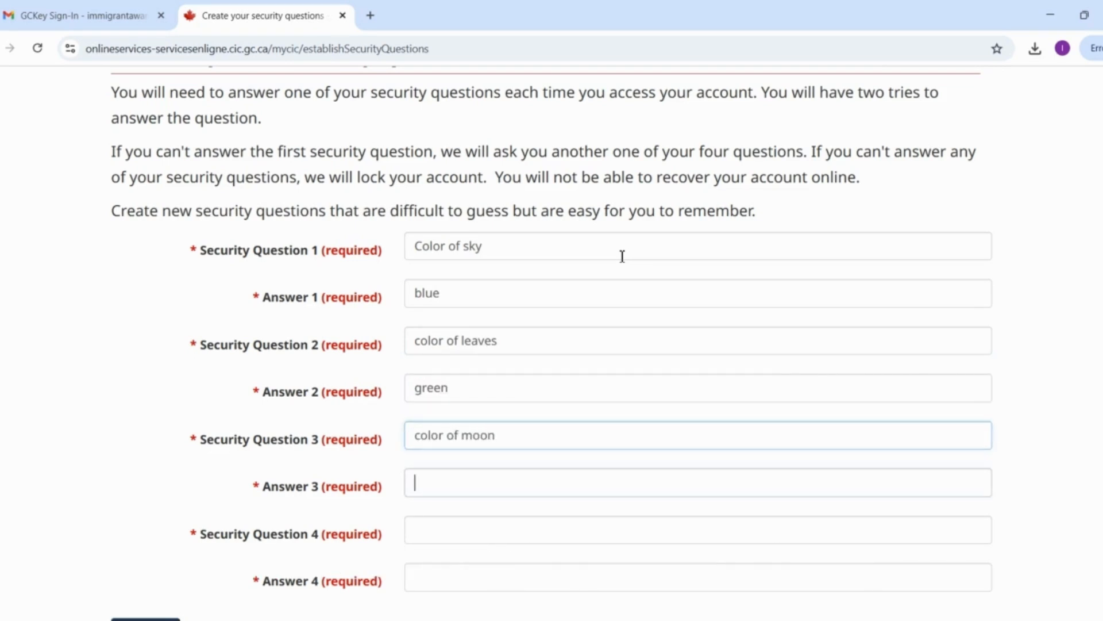
type("grey")
key("Tab")
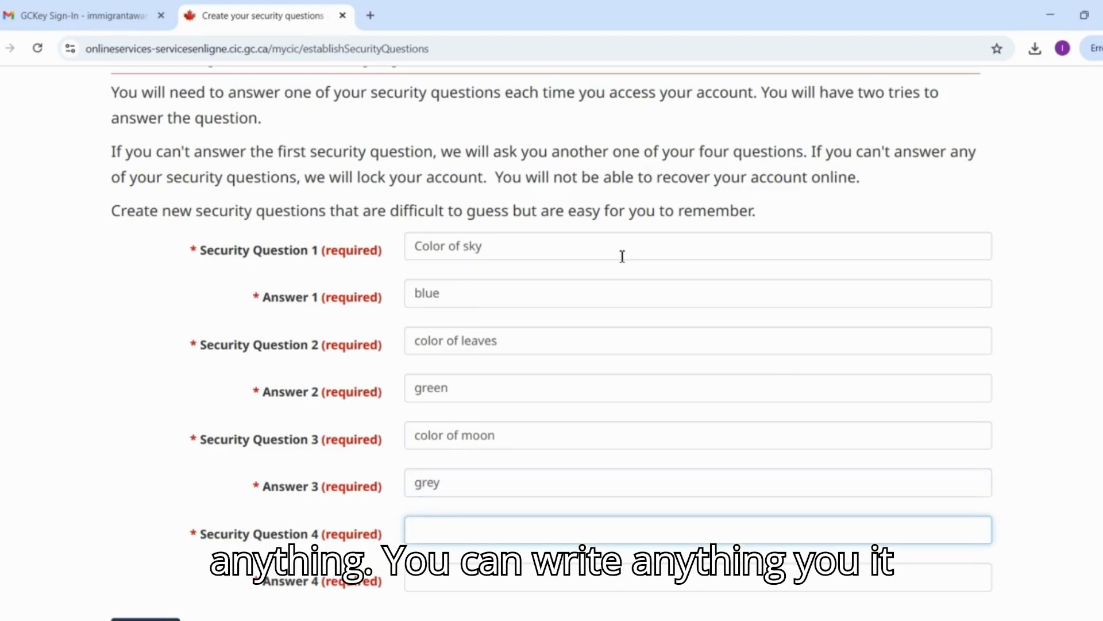
Set security question 4 to "my favorite color", enter its answer, and submit the security questions.
type("my")
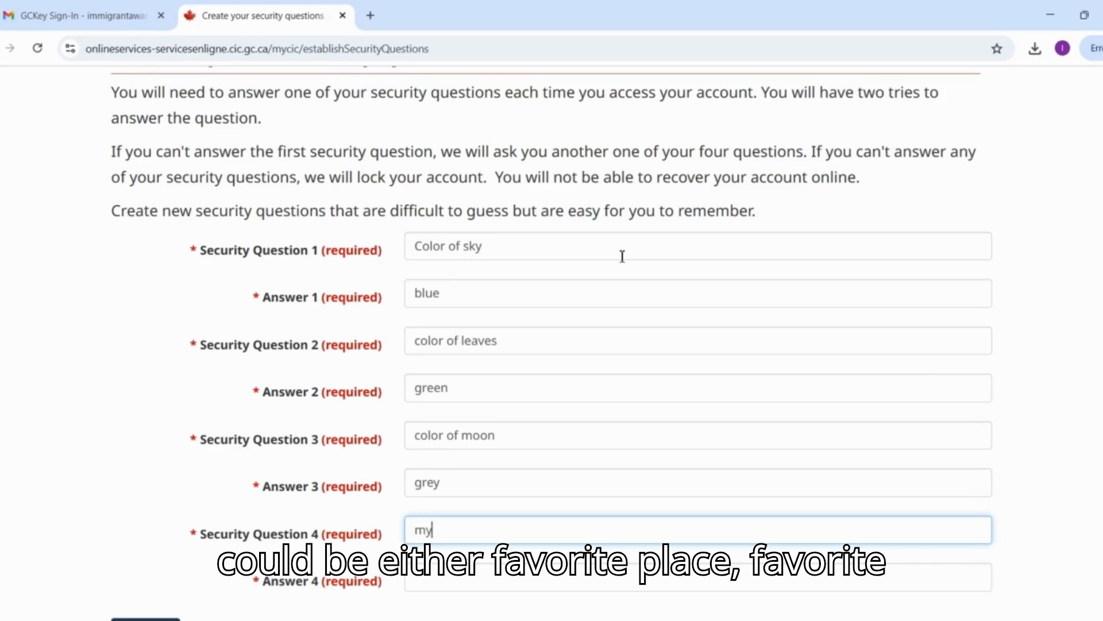
type(" favorite color")
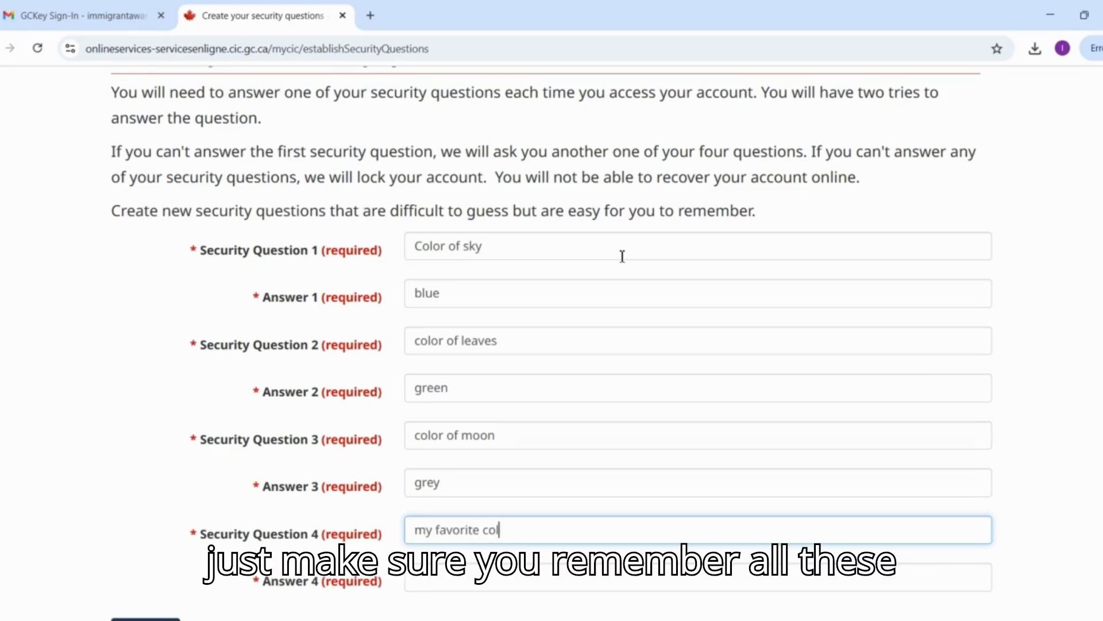
key("Tab")
type("blac")
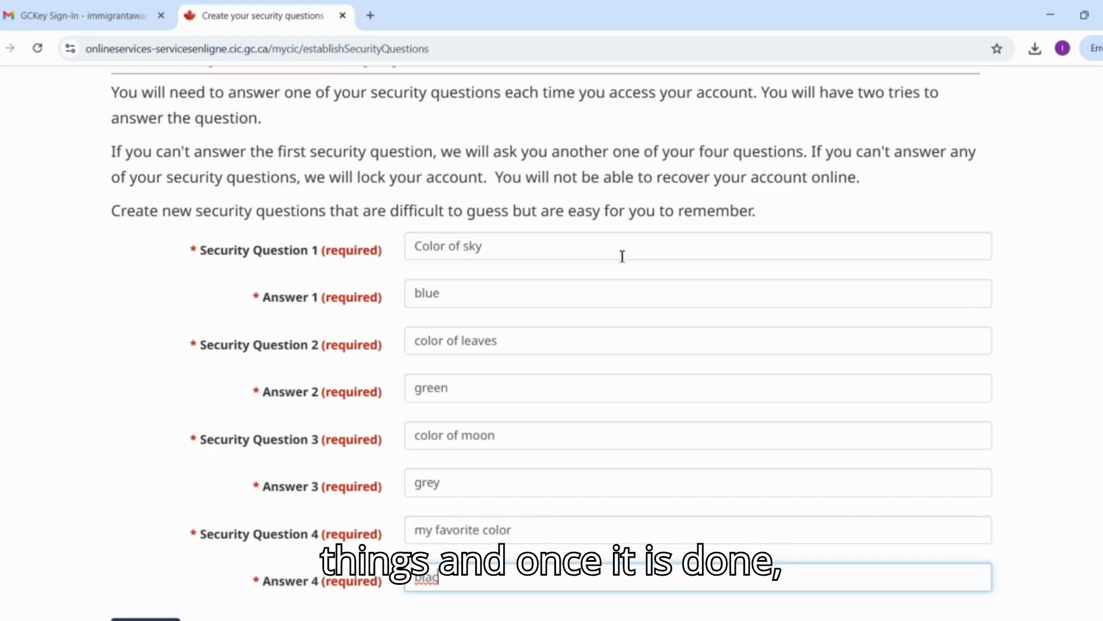
key("Num_Lock")
type("k")
scroll(614, 243, "down", 2)
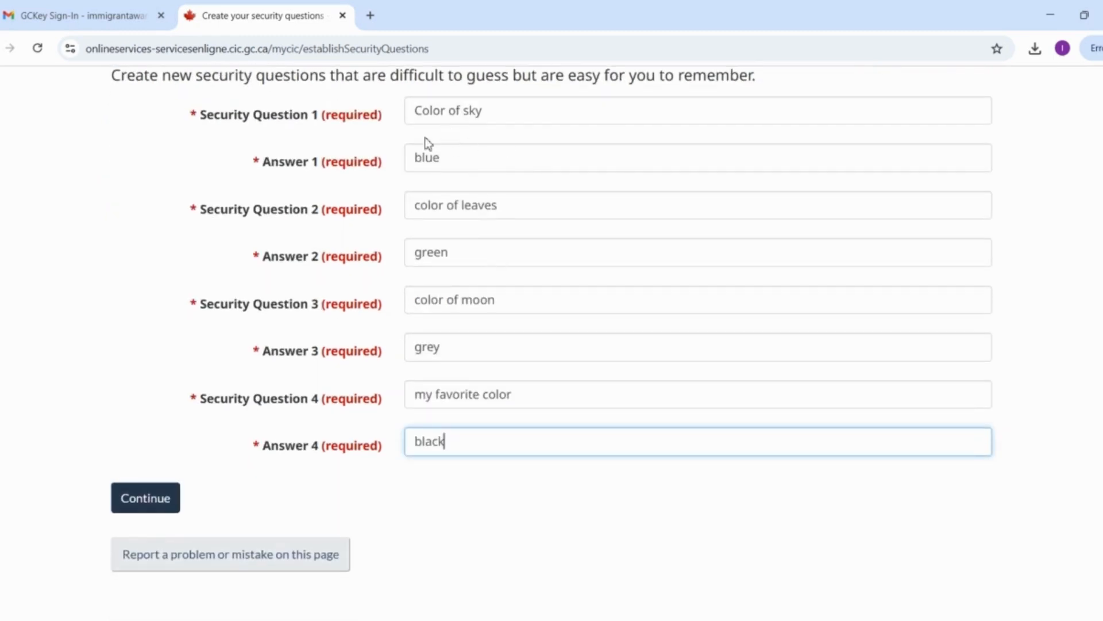
left_click(147, 507)
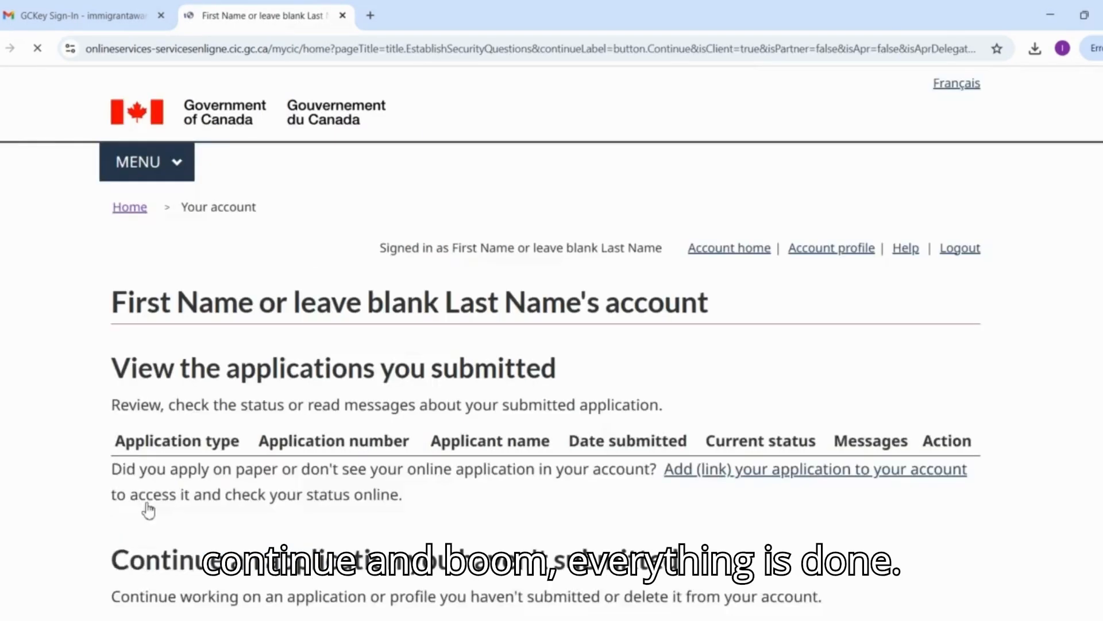
Examine the new account's home page, including the signed-in name, the account heading and the application sections.
scroll(149, 509, "down", 10)
scroll(148, 508, "up", 9)
scroll(148, 508, "up", 1)
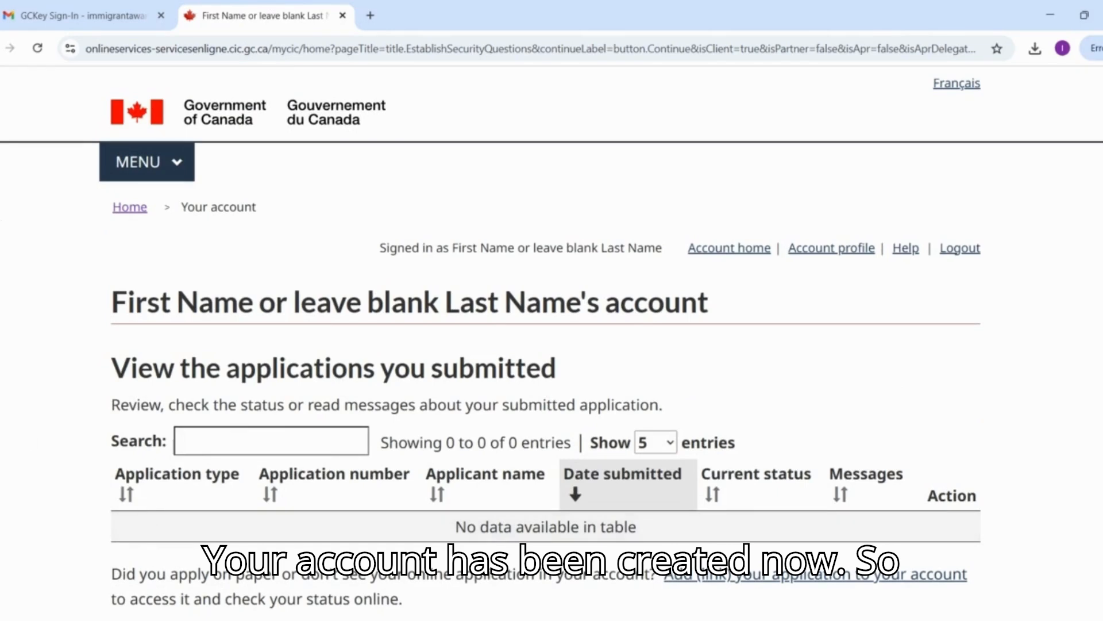
left_click_drag(378, 295, 632, 270)
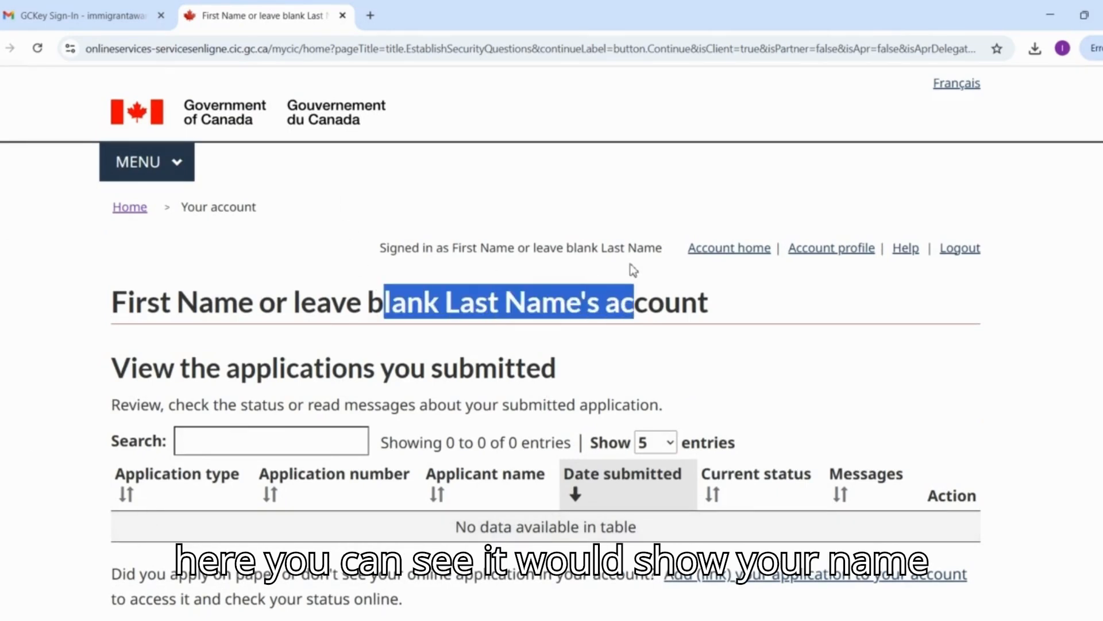
scroll(645, 342, "down", 1)
left_click_drag(536, 180, 636, 178)
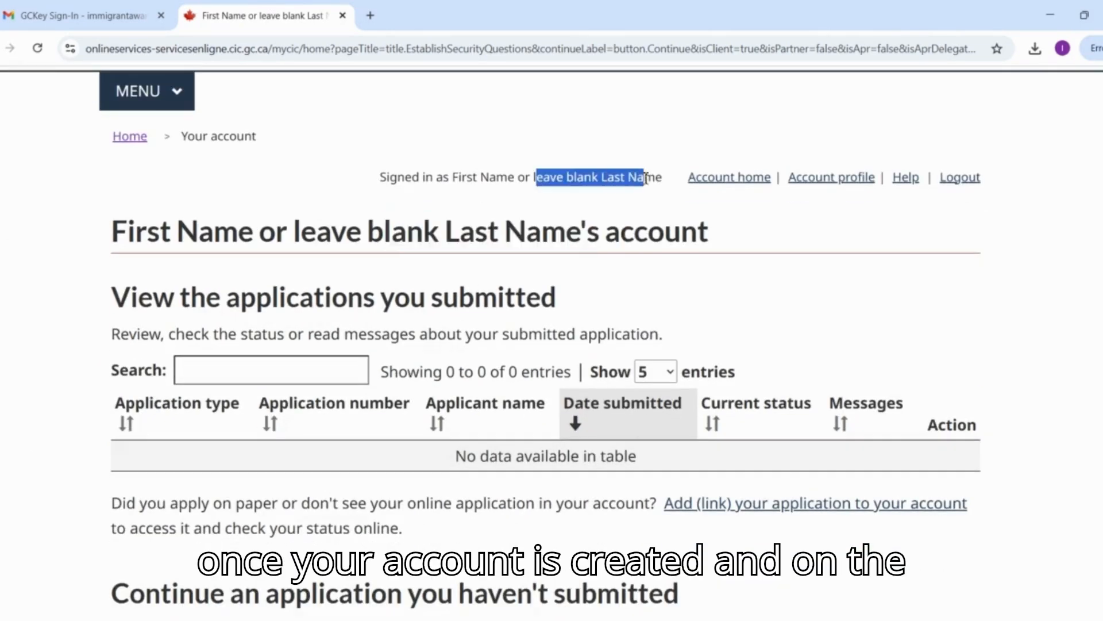
scroll(646, 178, "down", 3)
scroll(646, 179, "down", 15)
scroll(646, 178, "up", 16)
scroll(645, 183, "up", 3)
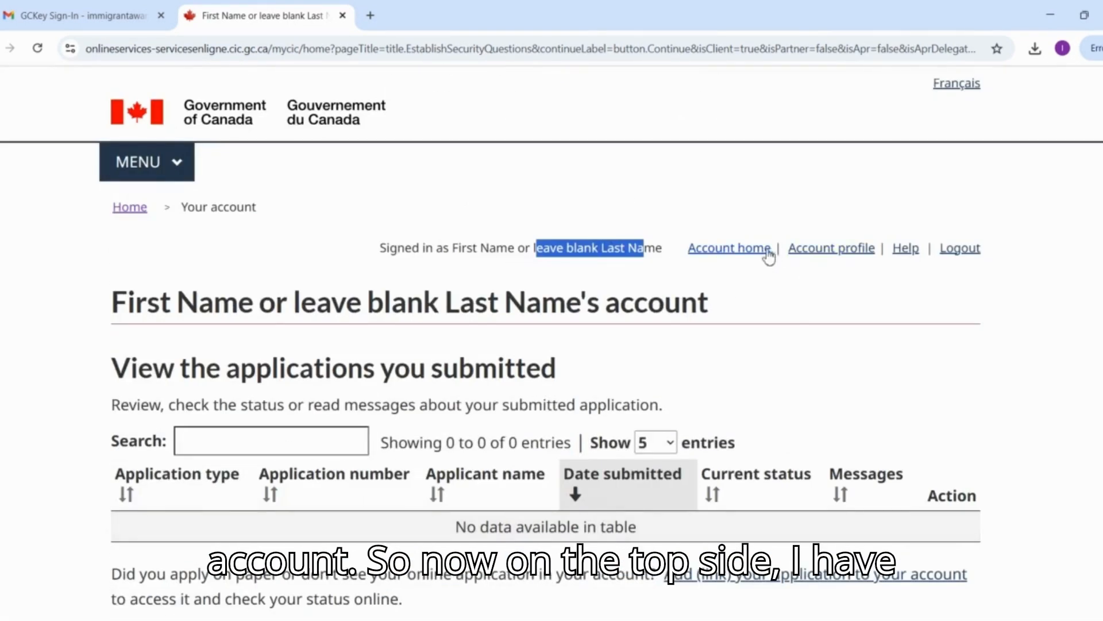
Open the account profile and set the language preference to English.
left_click(825, 248)
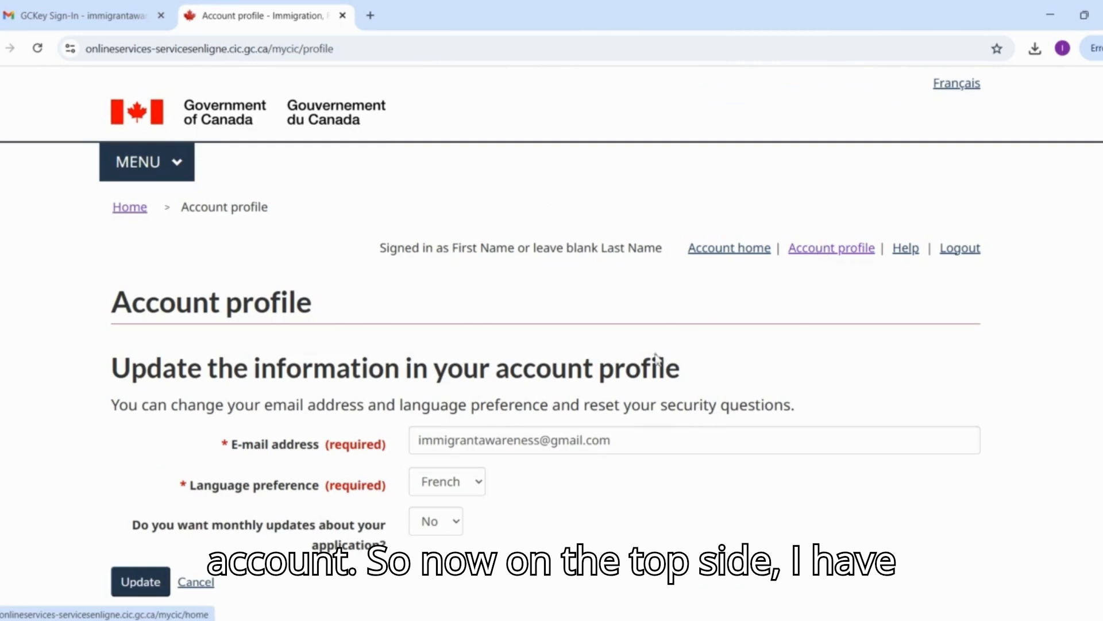
scroll(634, 406, "down", 2)
left_click_drag(448, 342, 606, 334)
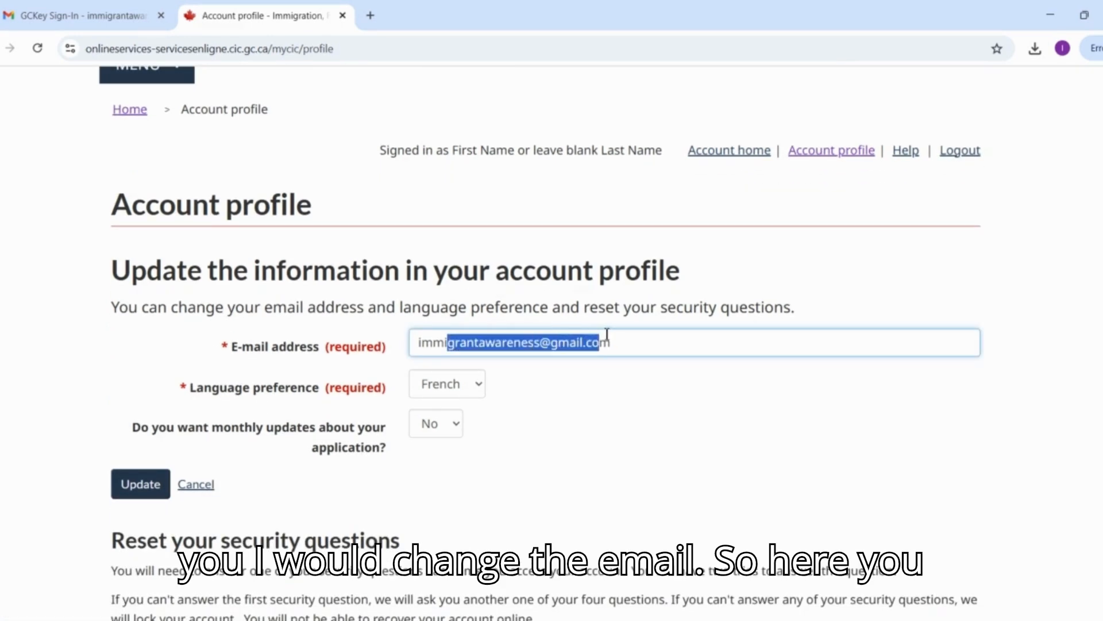
left_click(476, 386)
left_click(465, 412)
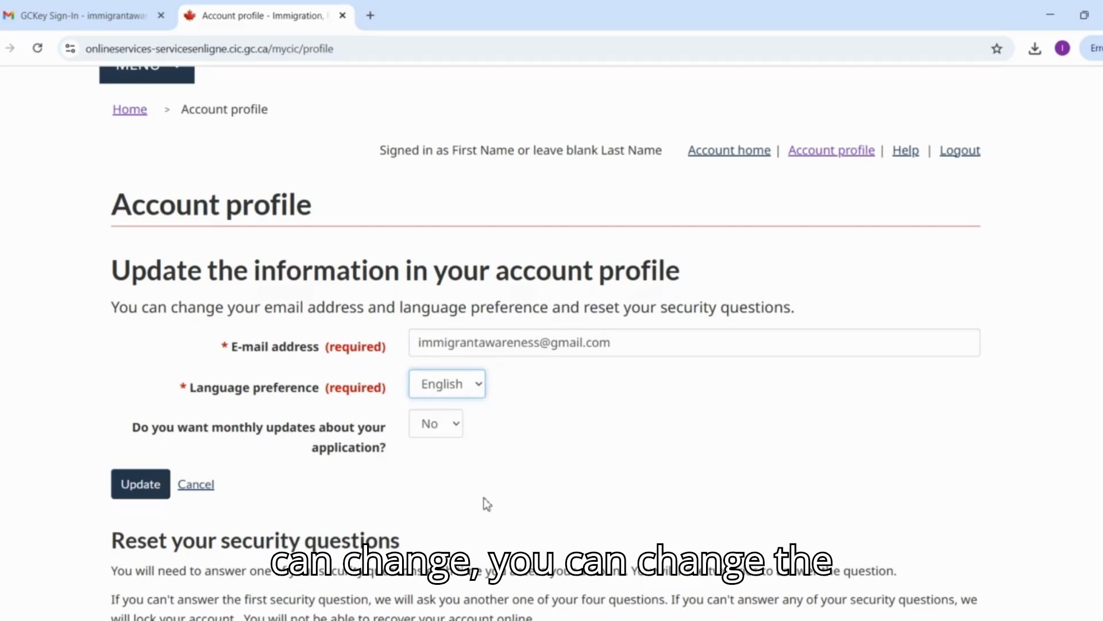
Set the monthly application updates option to Yes and save the account profile.
left_click_drag(190, 368, 452, 362)
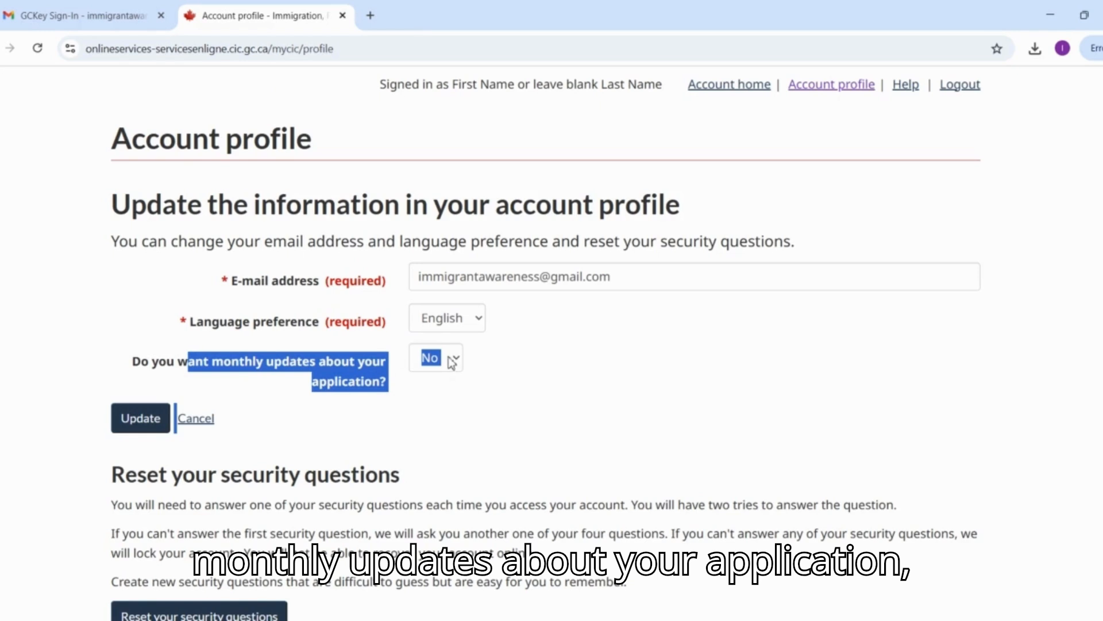
left_click(451, 362)
left_click(441, 382)
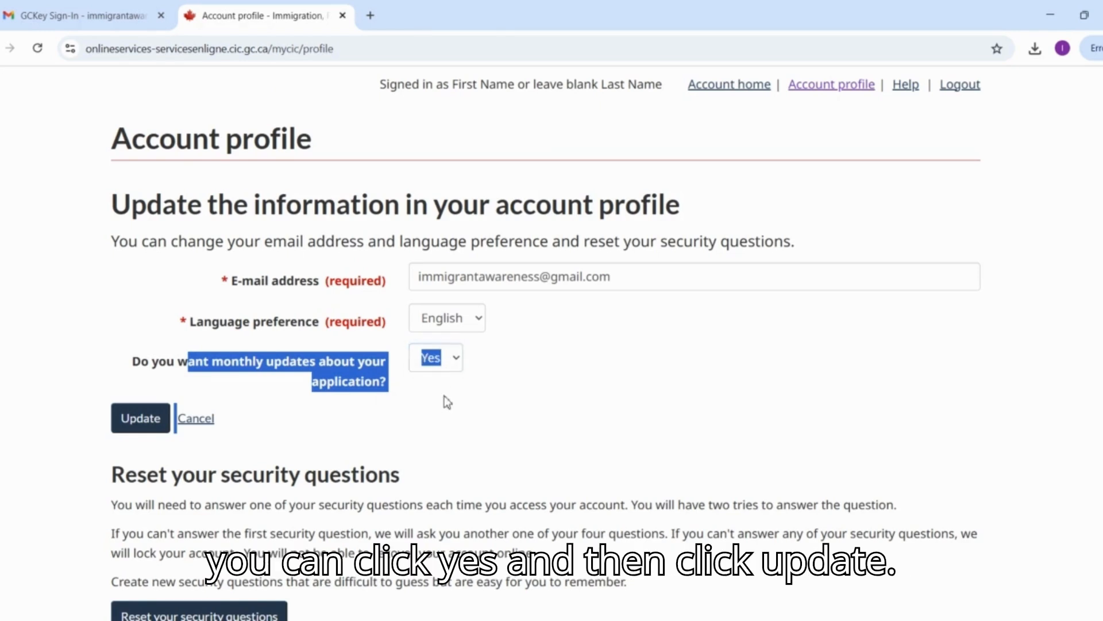
left_click(443, 395)
left_click(143, 423)
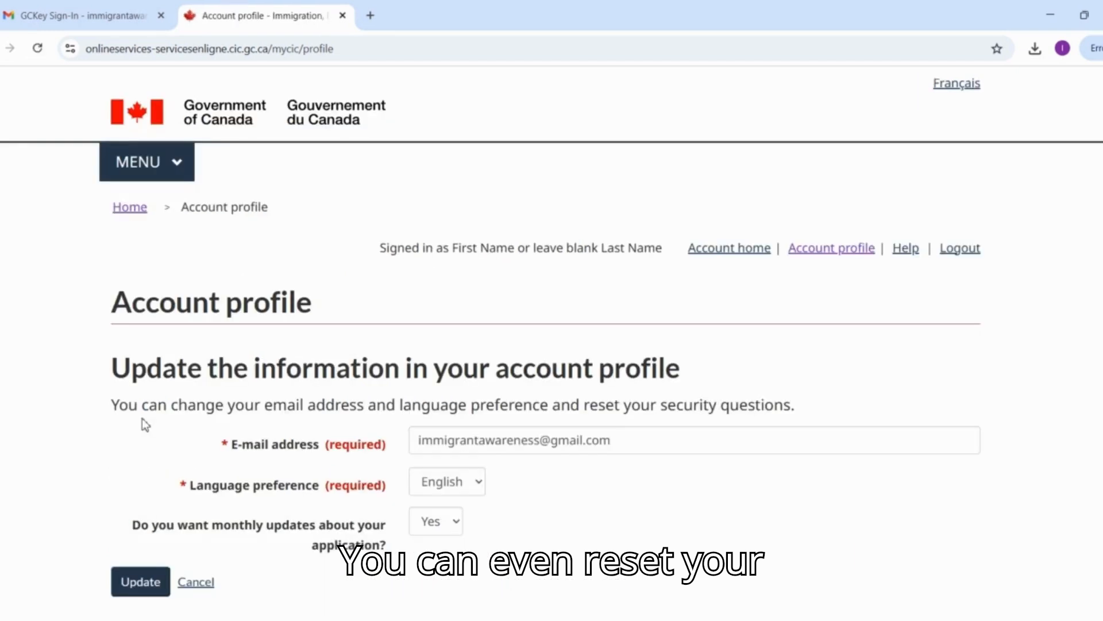
Open the security questions reset form by answering the "color of moon" identity validation question, and review its fields.
scroll(144, 425, "down", 5)
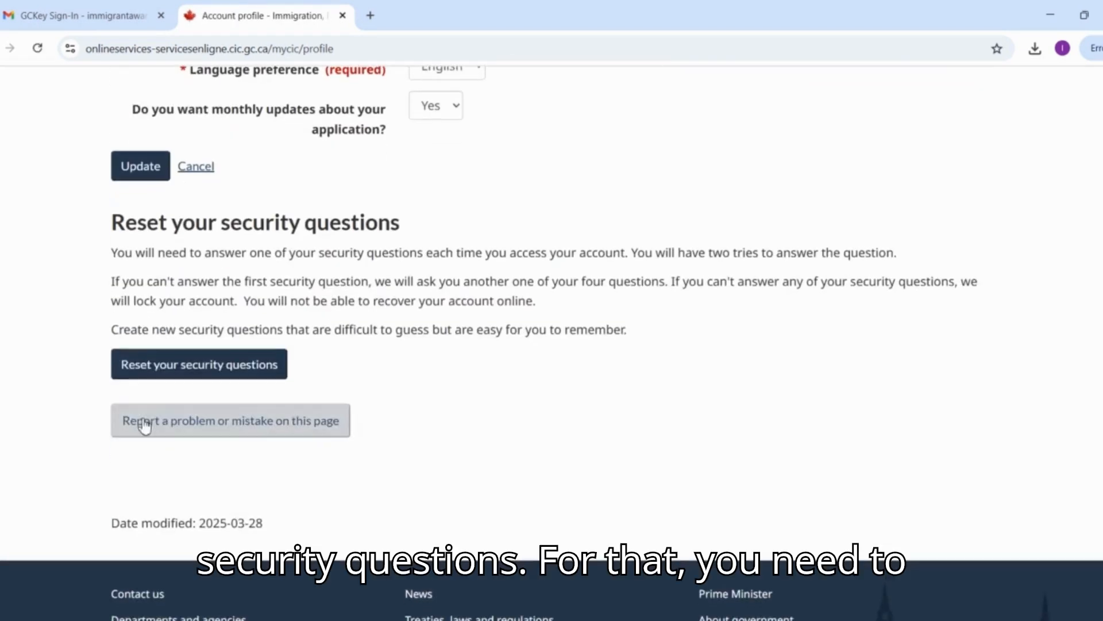
left_click(181, 368)
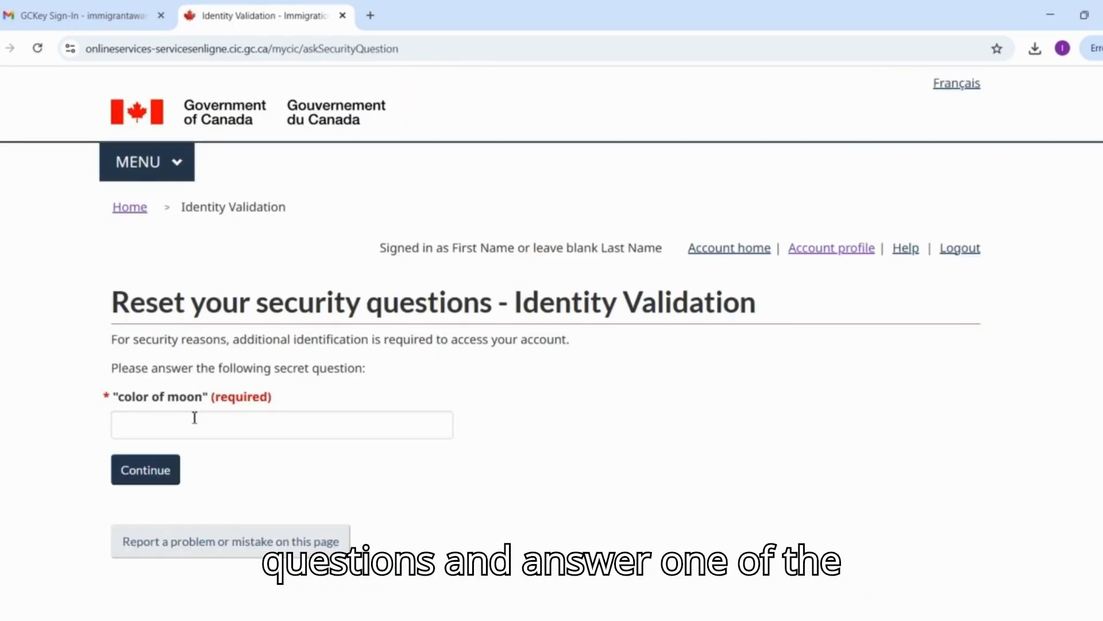
left_click(194, 418)
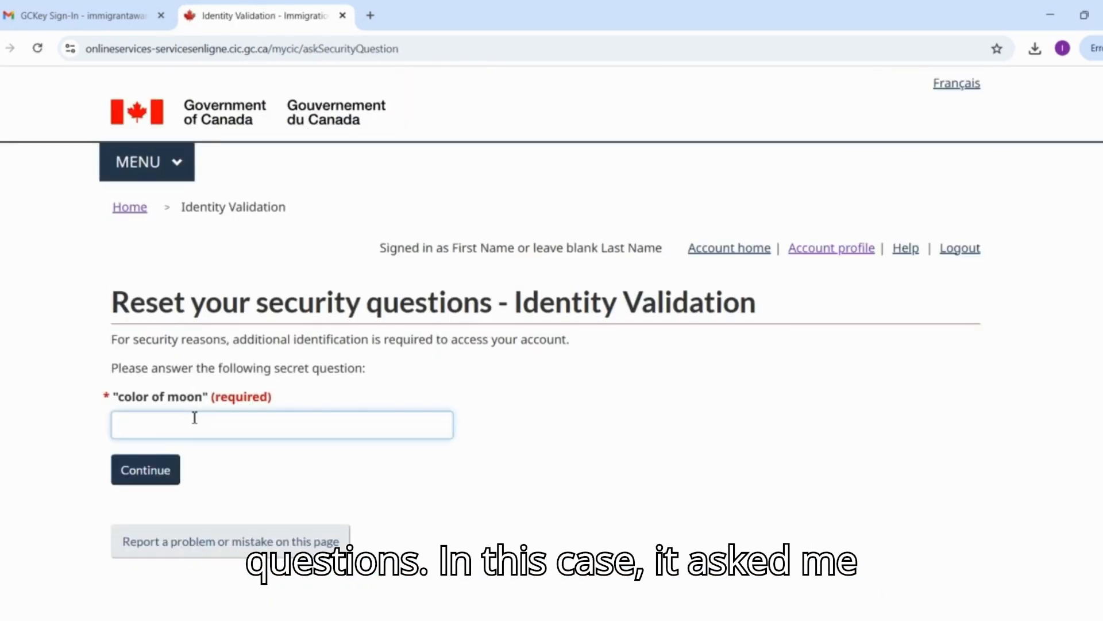
type("grey")
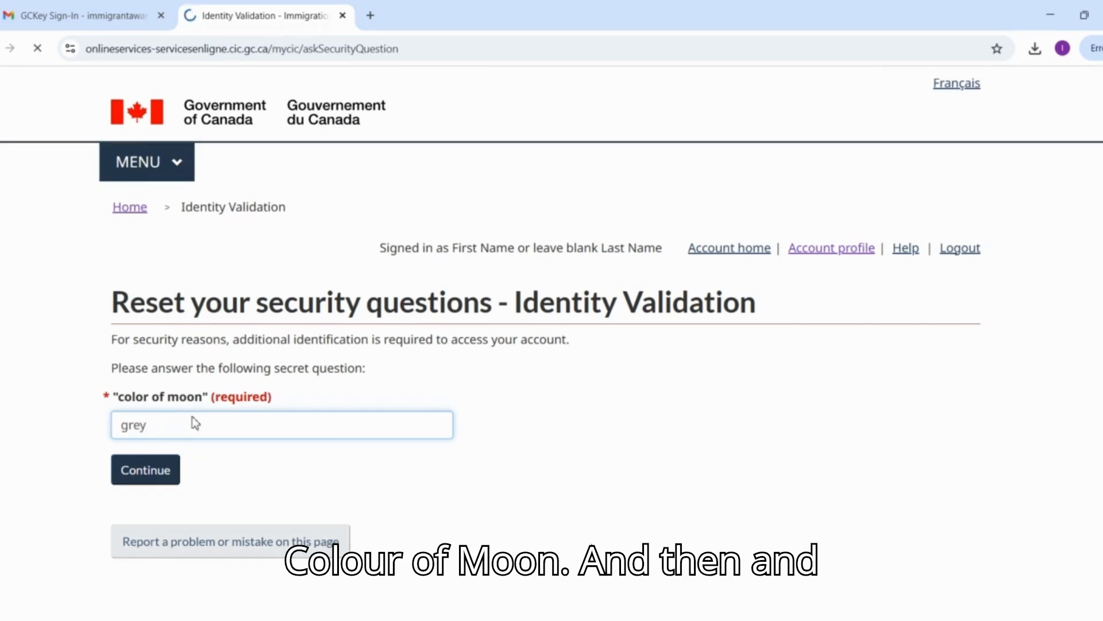
scroll(196, 424, "down", 8)
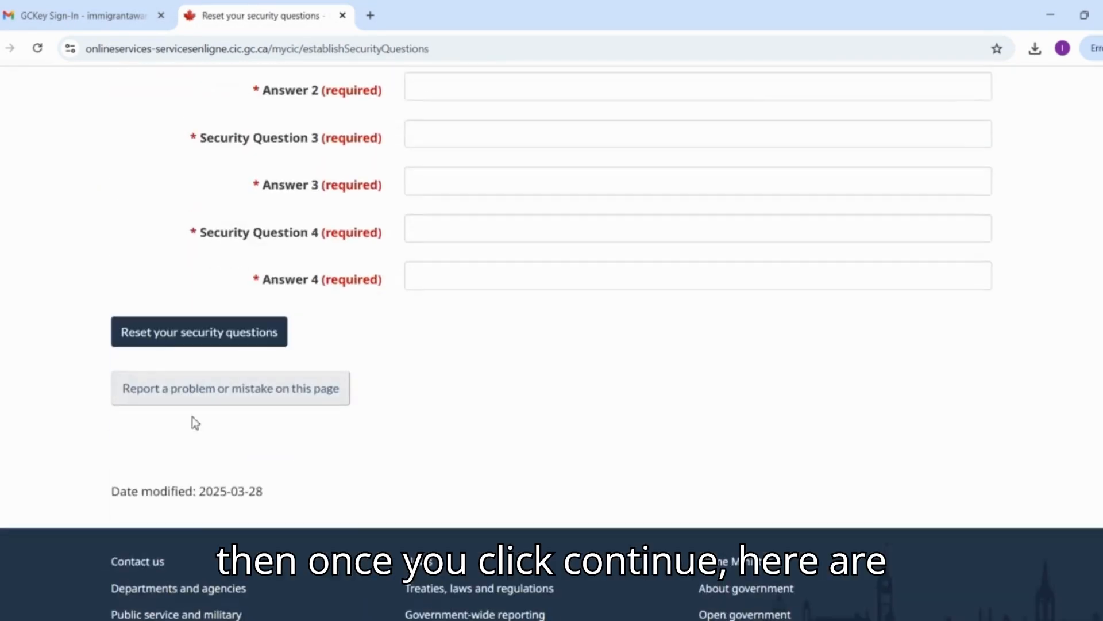
scroll(194, 498, "up", 8)
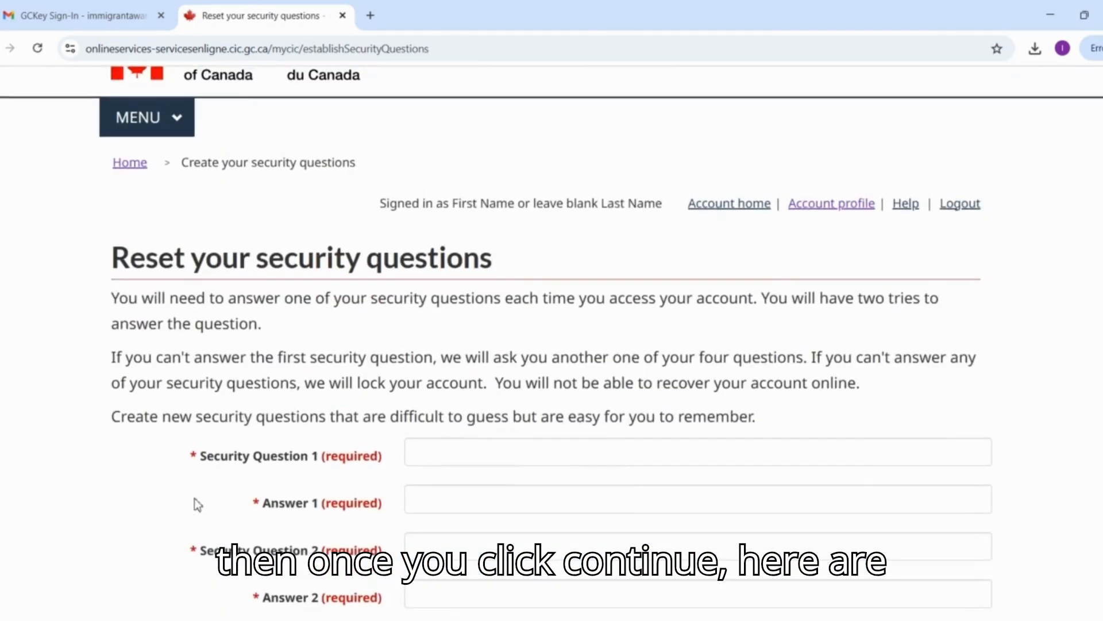
Return to the account home page and examine the submitted and unsubmitted application lists and the options for starting an application.
left_click(709, 203)
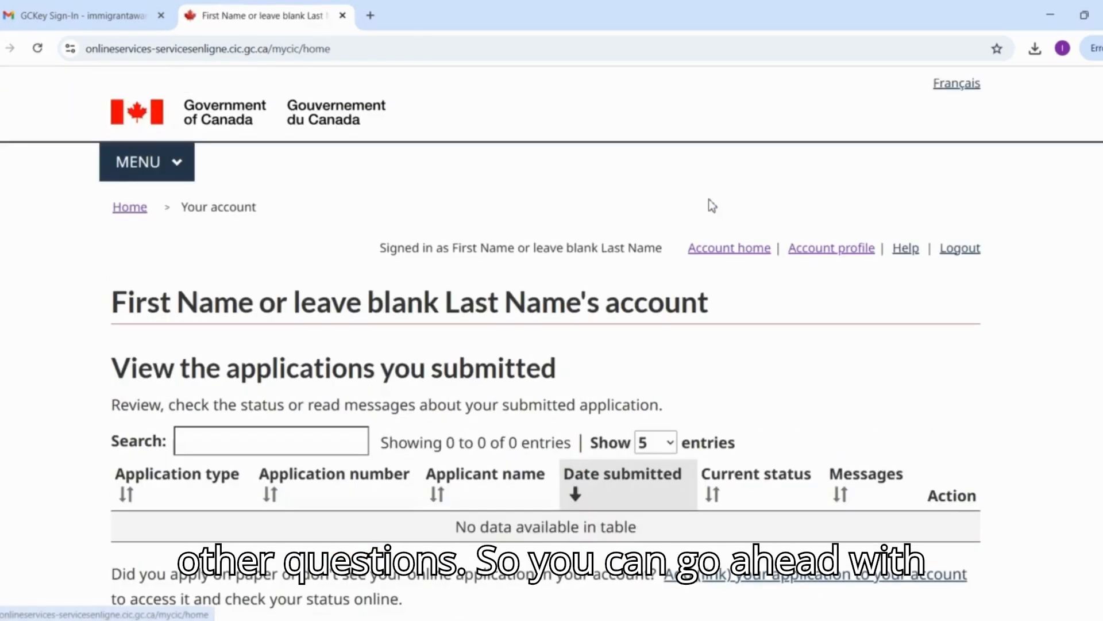
scroll(623, 371, "down", 6)
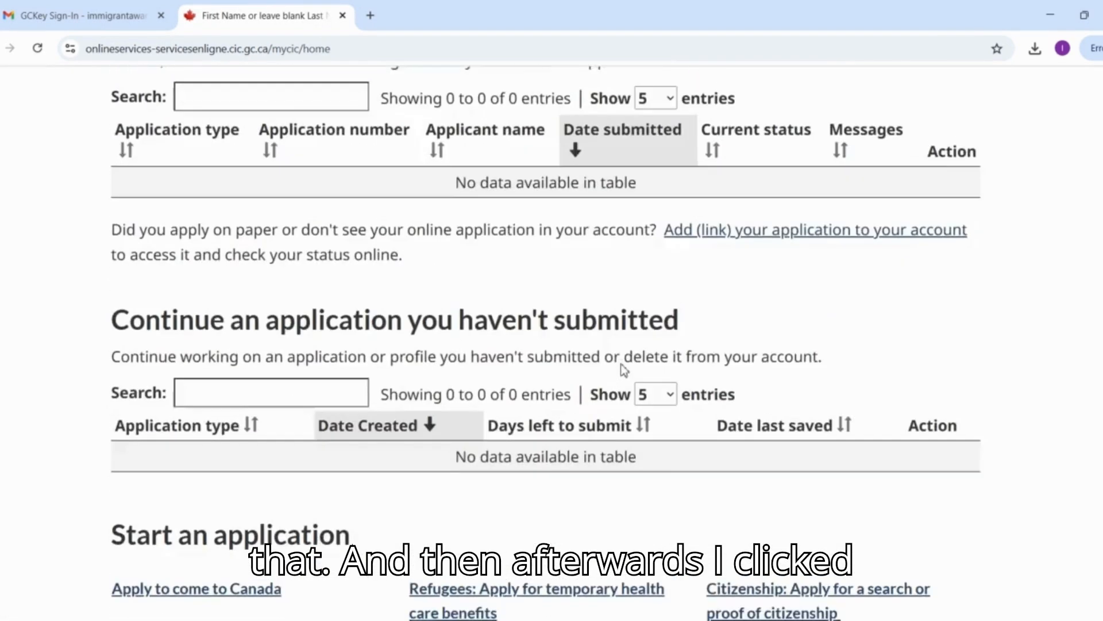
scroll(624, 371, "down", 8)
scroll(623, 370, "up", 14)
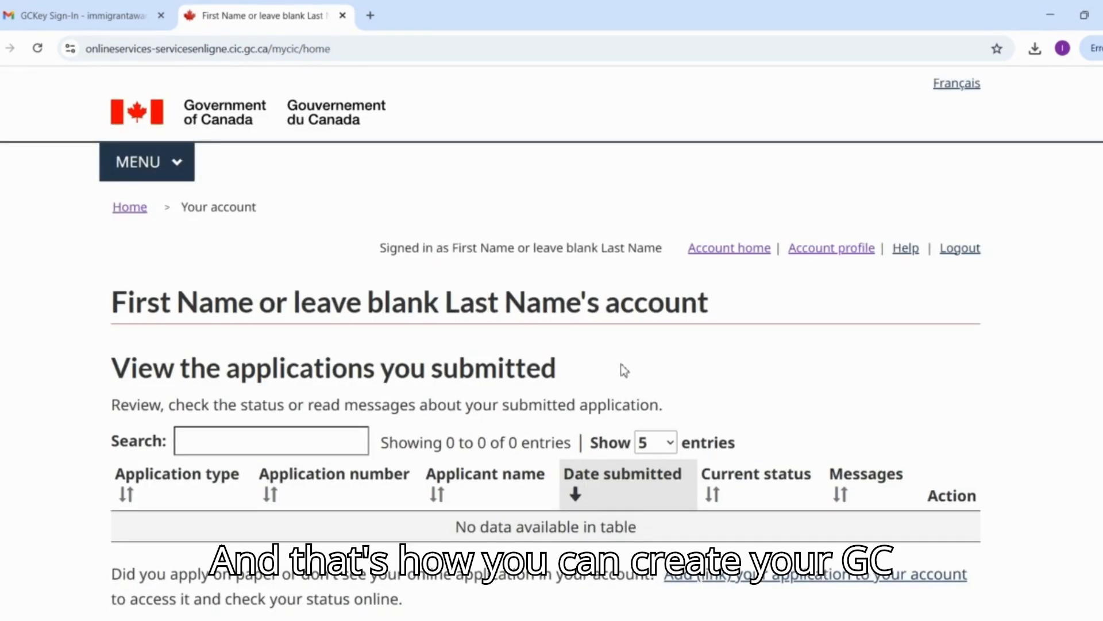
scroll(625, 371, "down", 8)
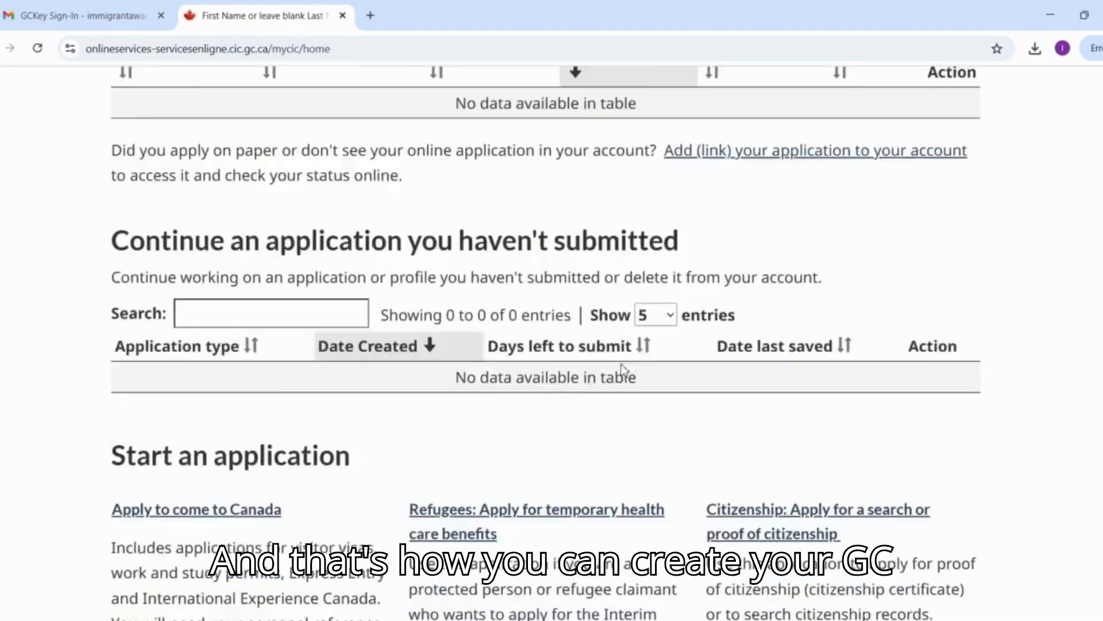
scroll(625, 370, "down", 4)
scroll(625, 371, "up", 10)
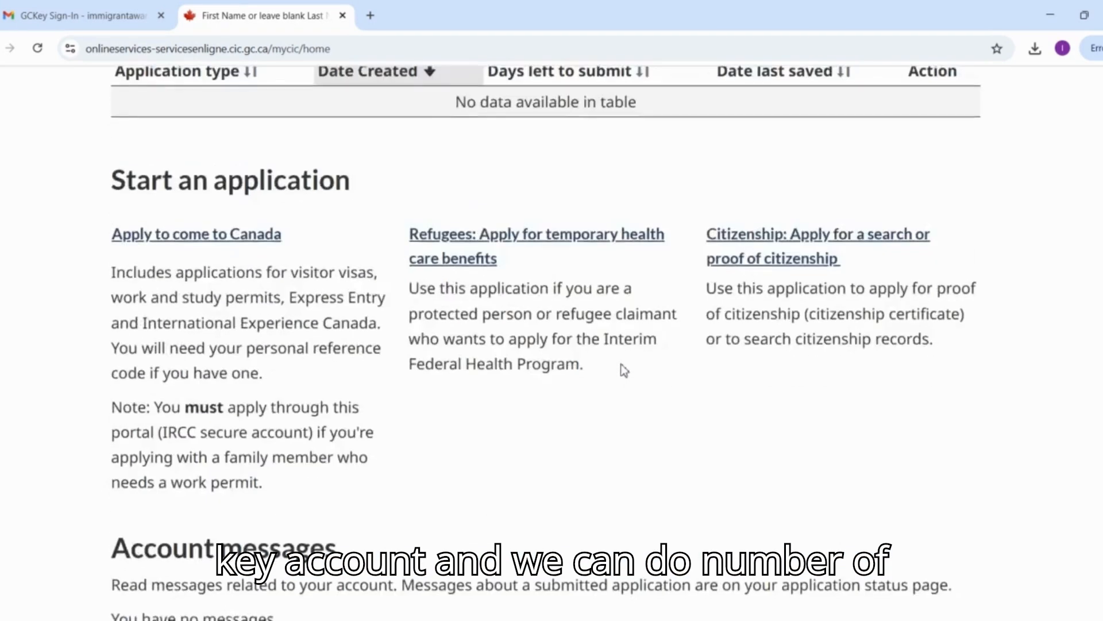
scroll(625, 371, "up", 6)
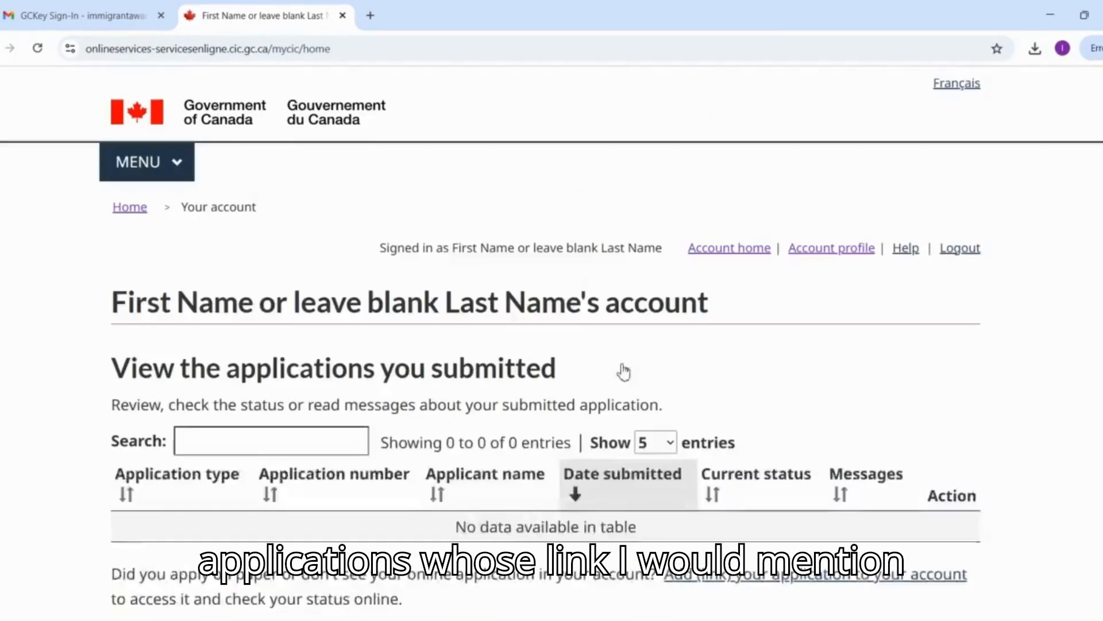